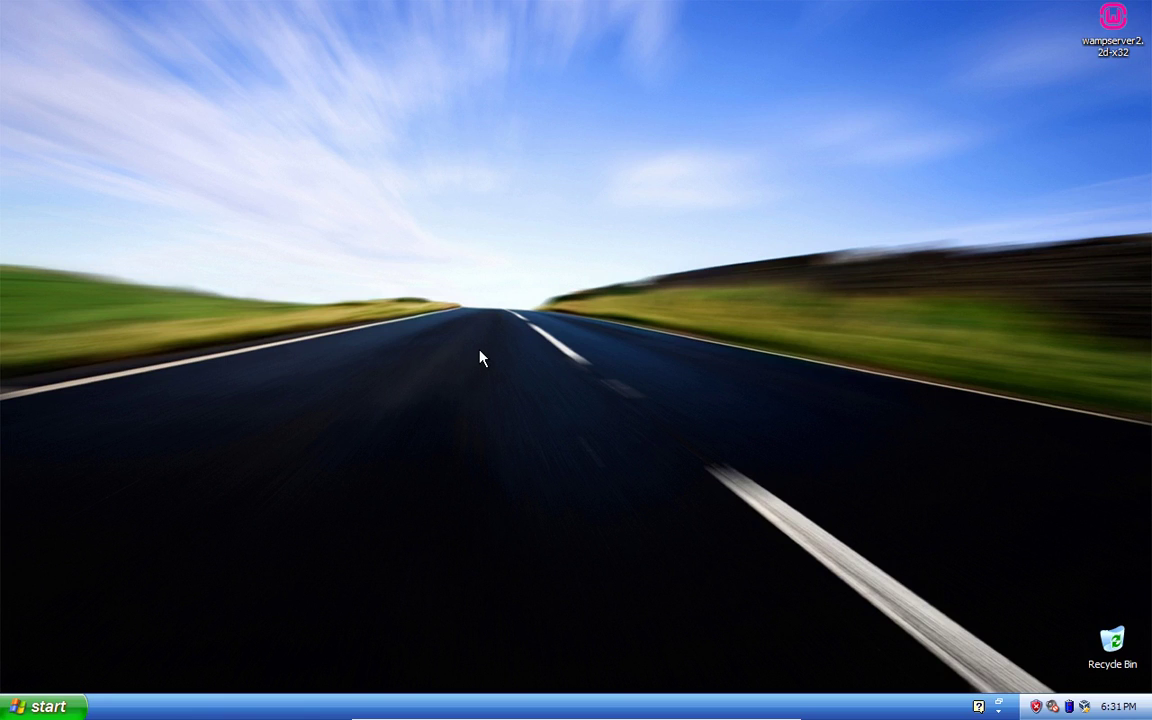
# Open Internet Explorer and load php.net to view the PHP home page
pyautogui.click(40, 707)
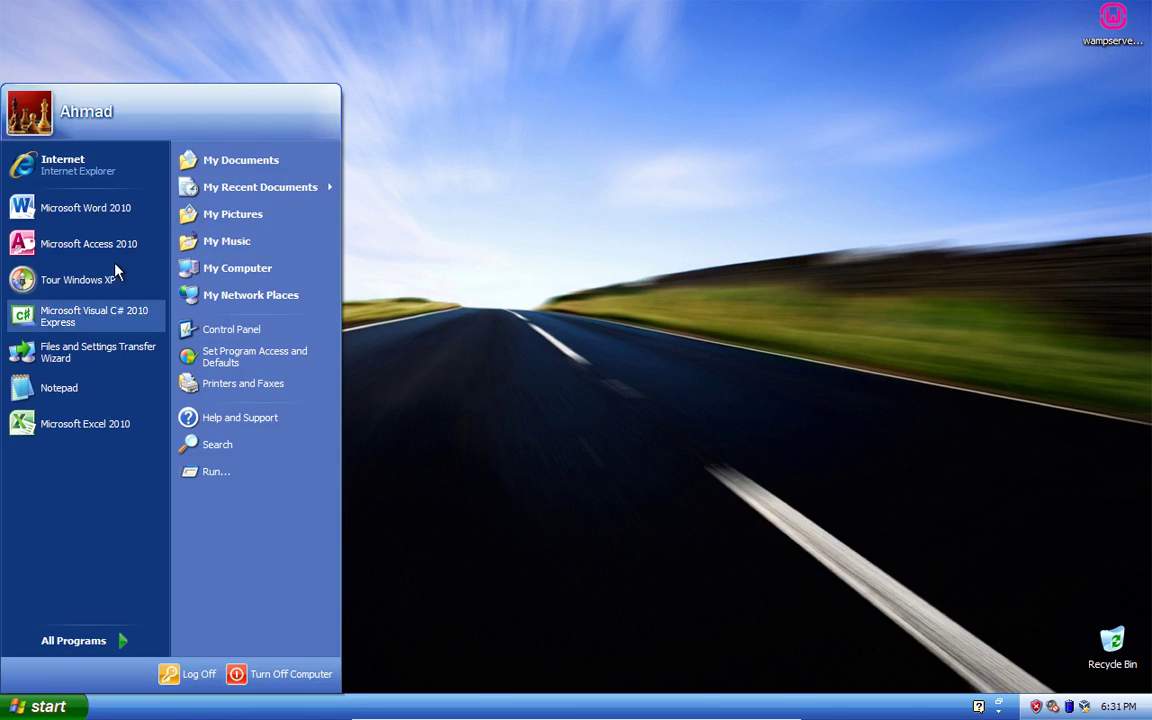
pyautogui.click(116, 150)
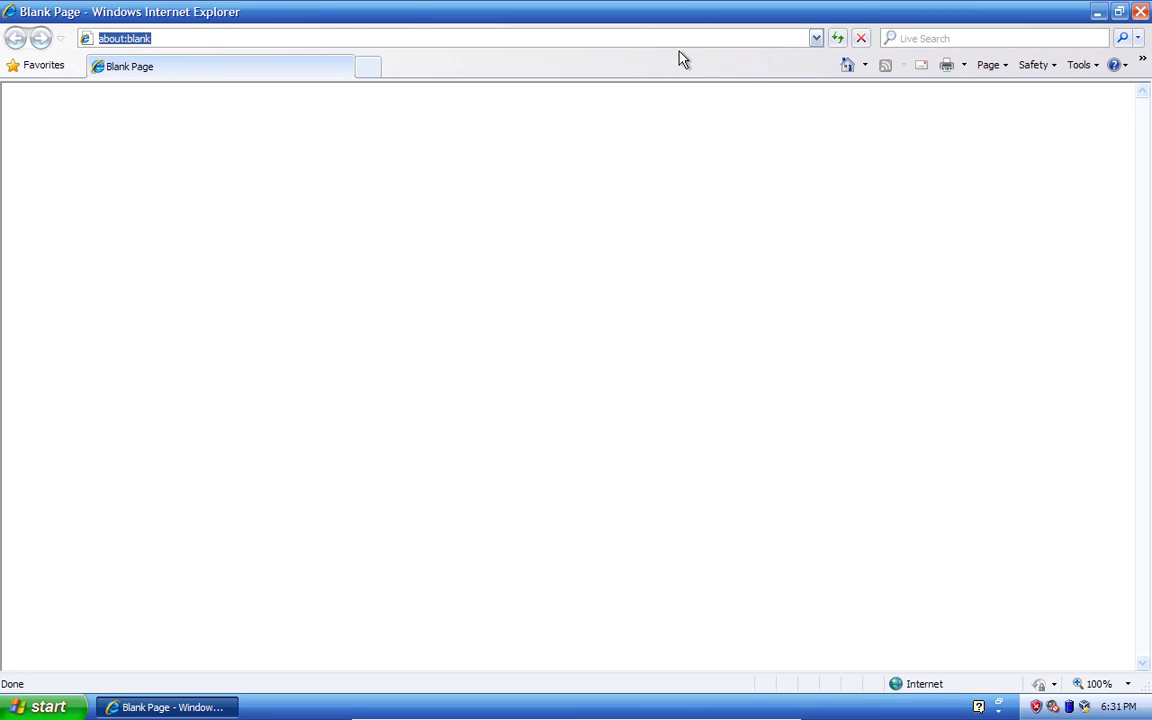
pyautogui.write('php.net')
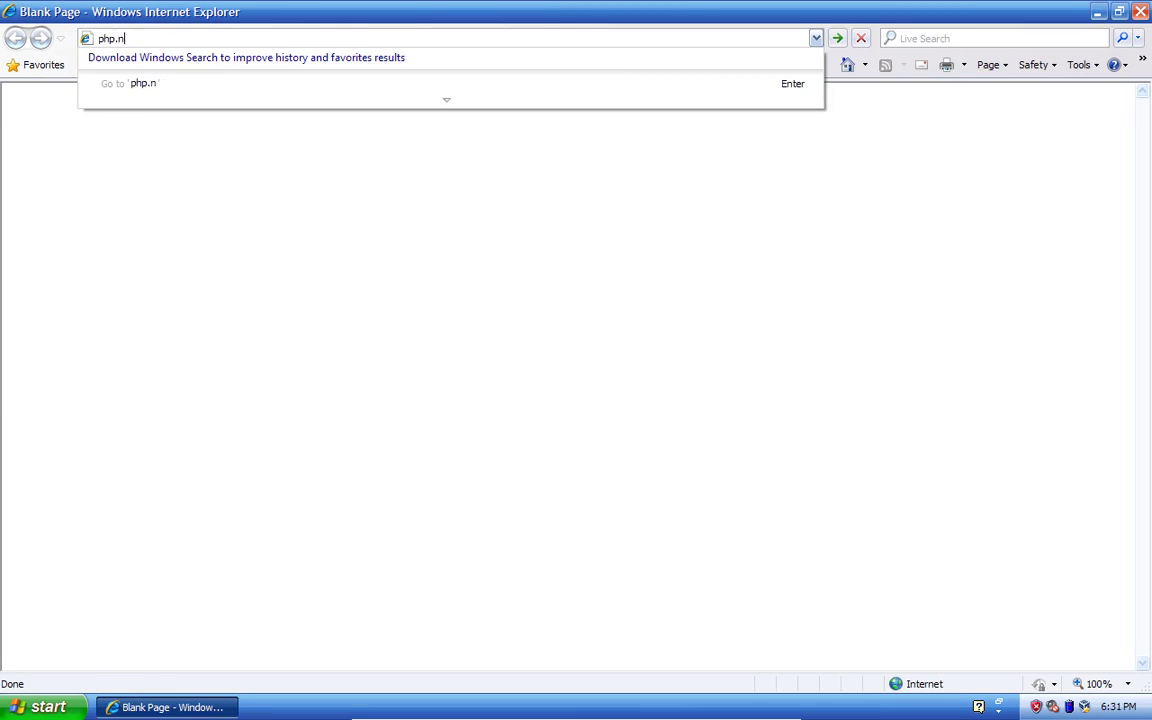
pyautogui.press('Return')
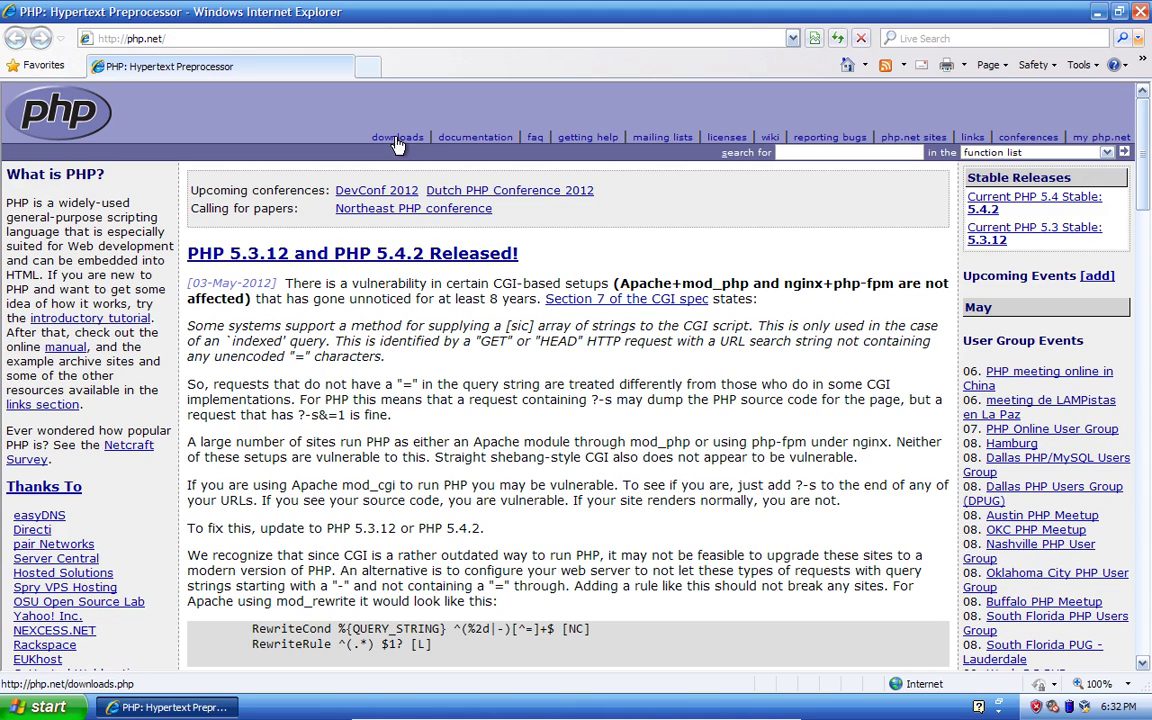
# Load the wampserver.com website in place of the PHP home page
pyautogui.click(397, 38)
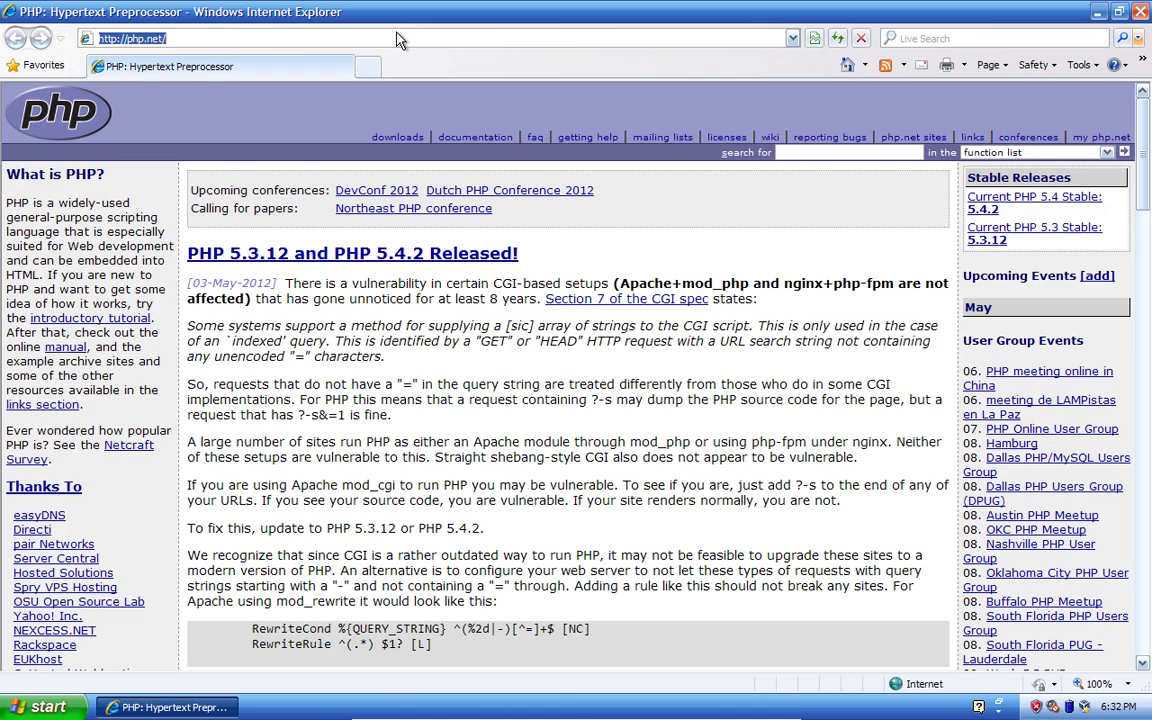
pyautogui.write('wampser')
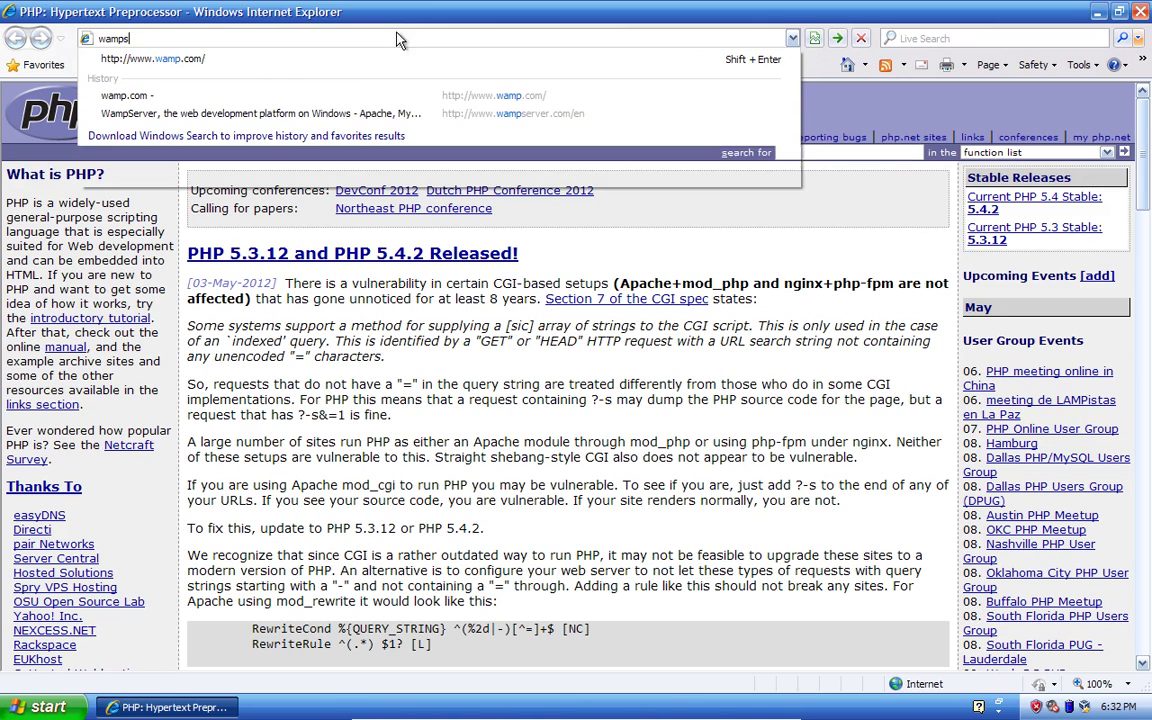
pyautogui.write('ver')
pyautogui.hotkey('ctrl', 'Return')
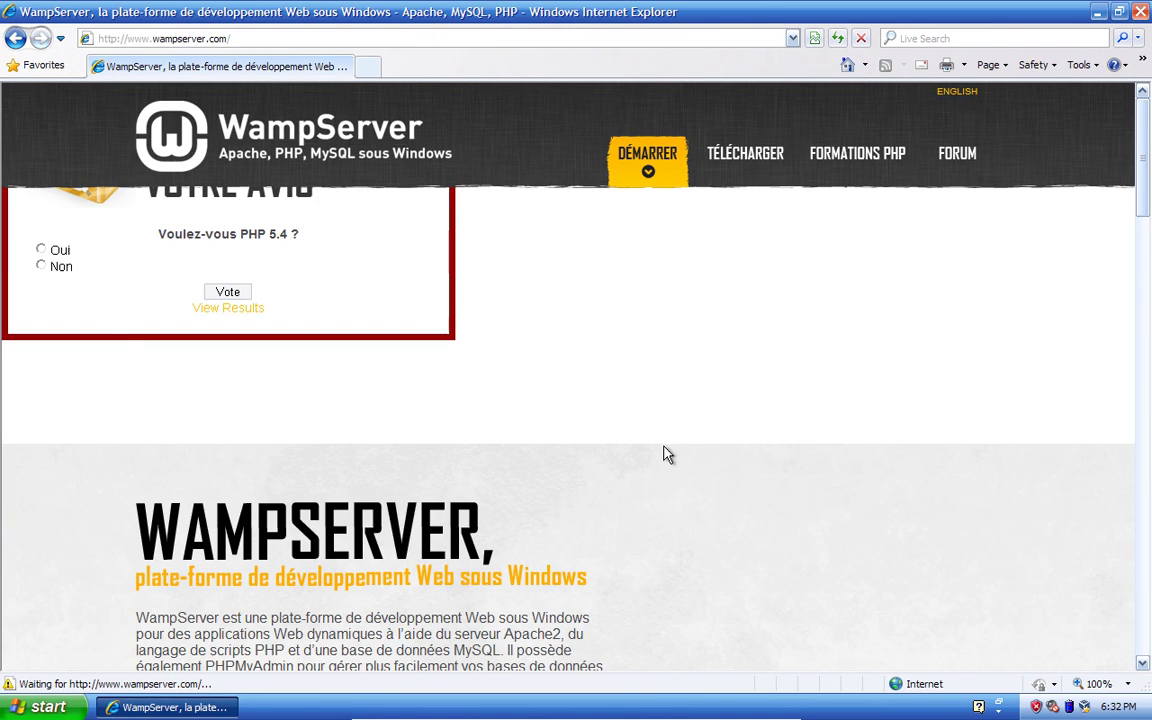
# Switch the WampServer website to English and look over its start page
pyautogui.scroll(-5, 660, 515)
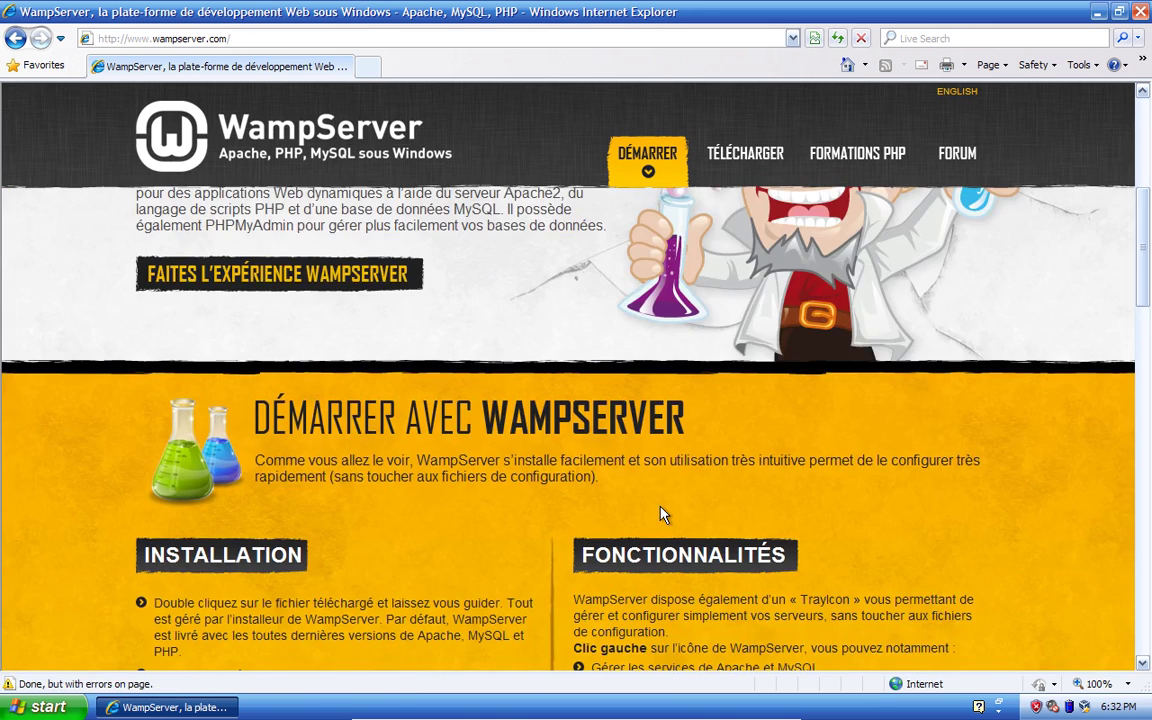
pyautogui.scroll(1, 660, 515)
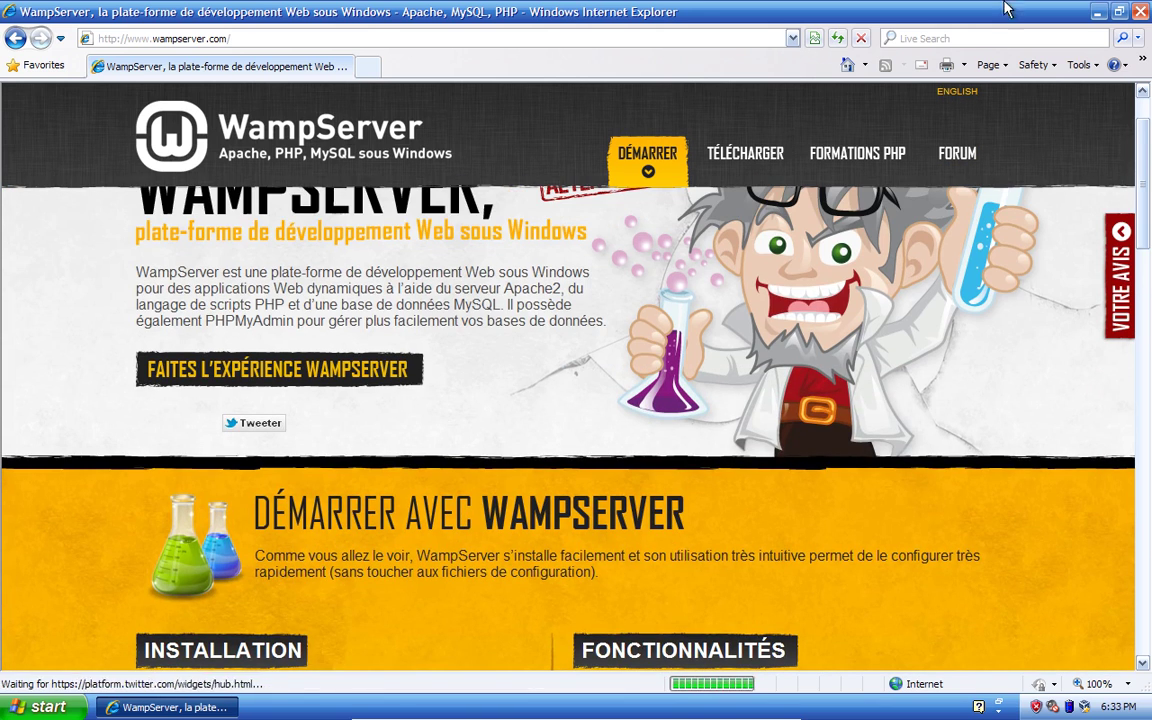
pyautogui.click(948, 93)
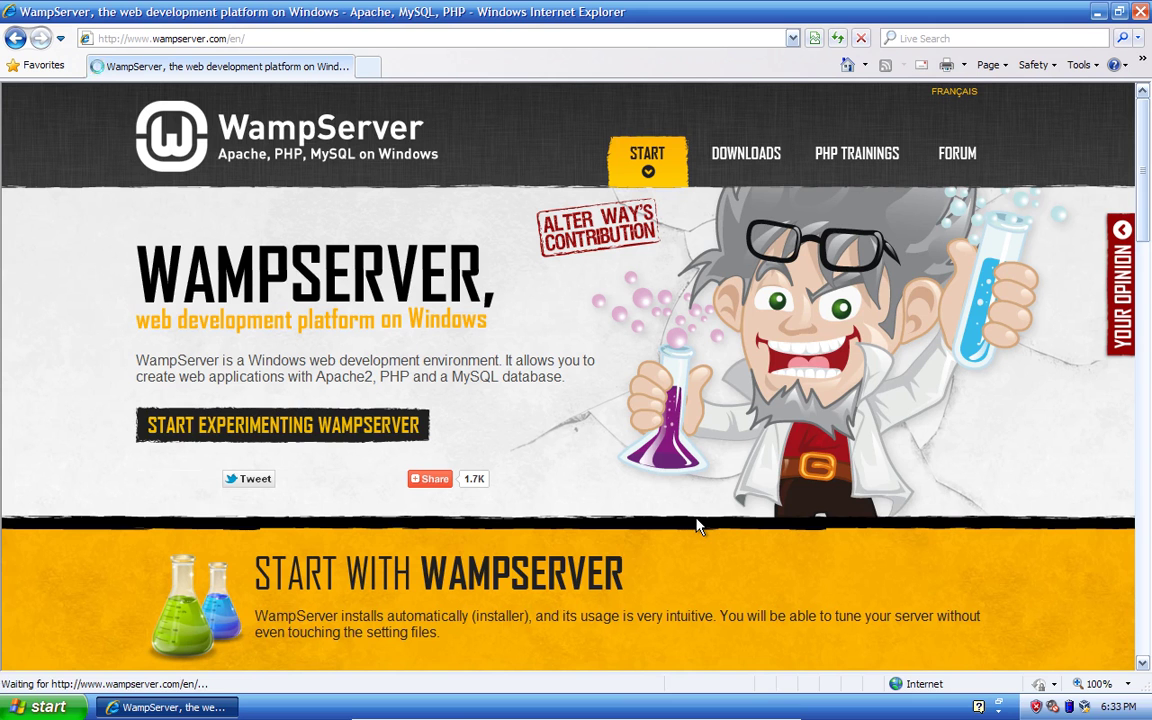
pyautogui.scroll(-1, 695, 515)
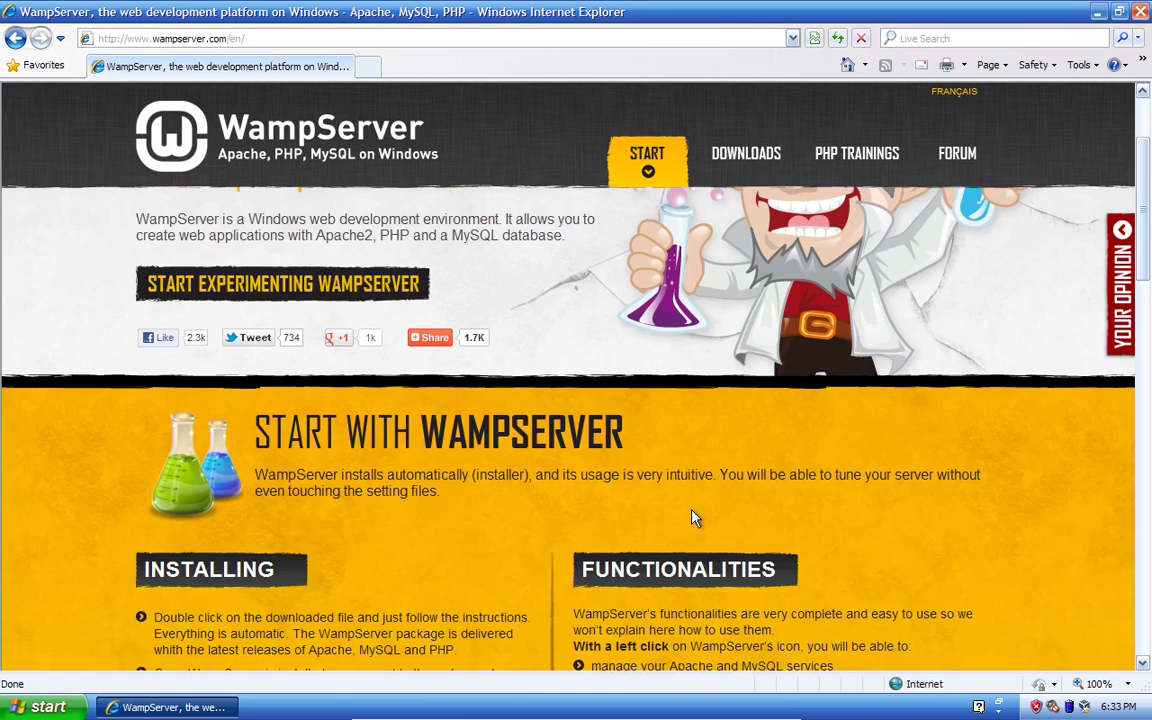
pyautogui.scroll(1, 693, 517)
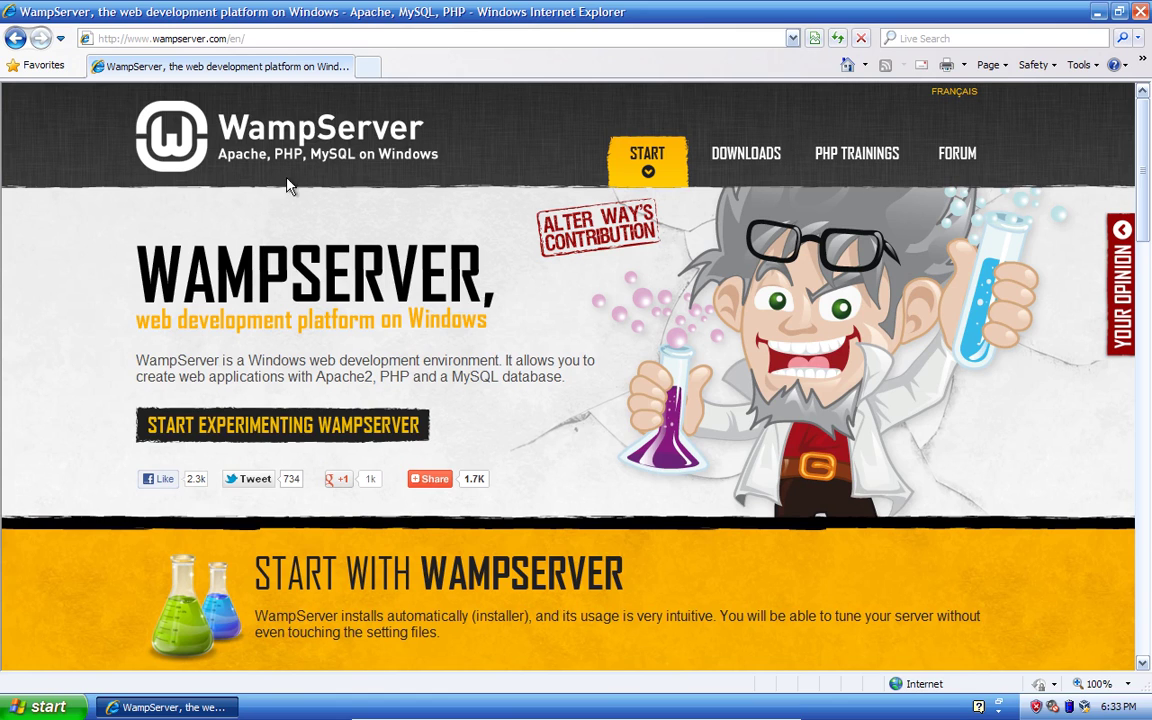
# Open the download form for WampServer 2.2D (32 bits) from the site's downloads section and look through its fields
pyautogui.click(747, 153)
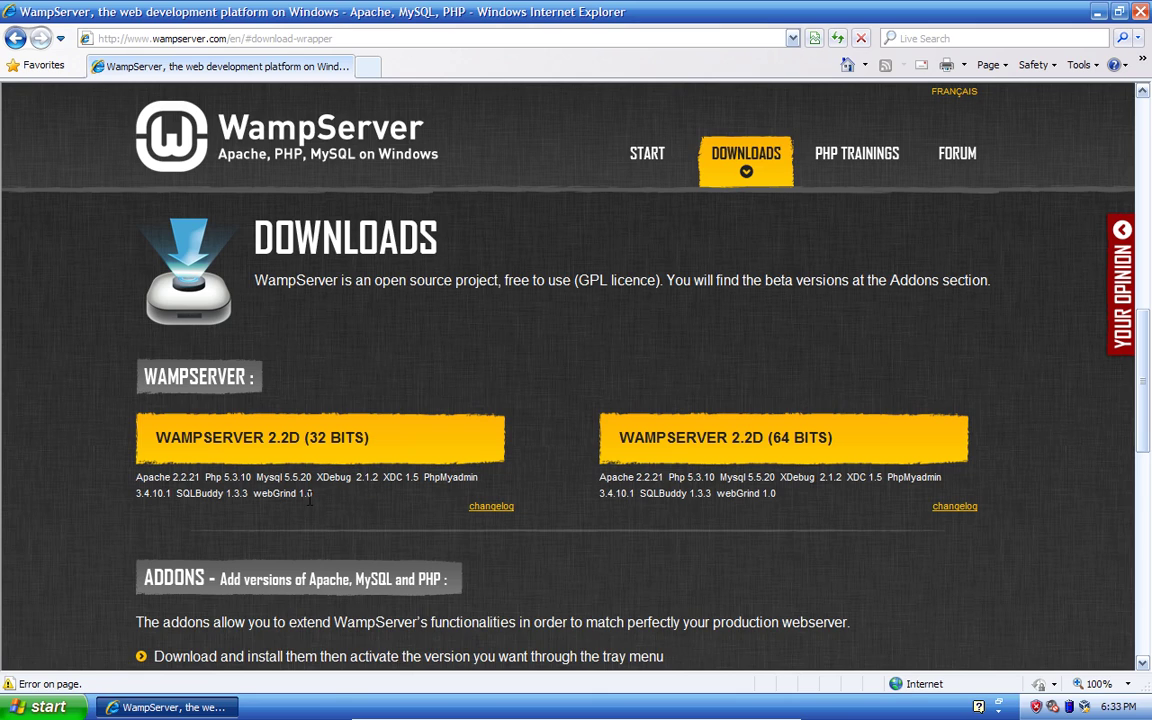
pyautogui.click(295, 450)
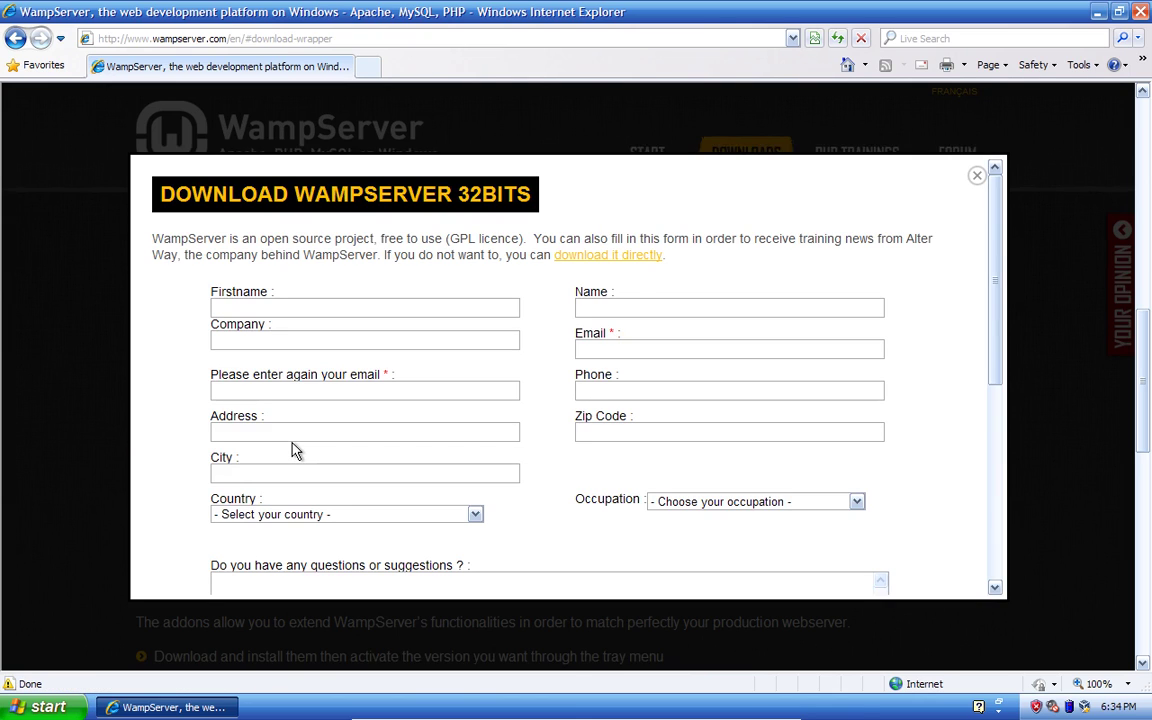
pyautogui.scroll(-5, 540, 489)
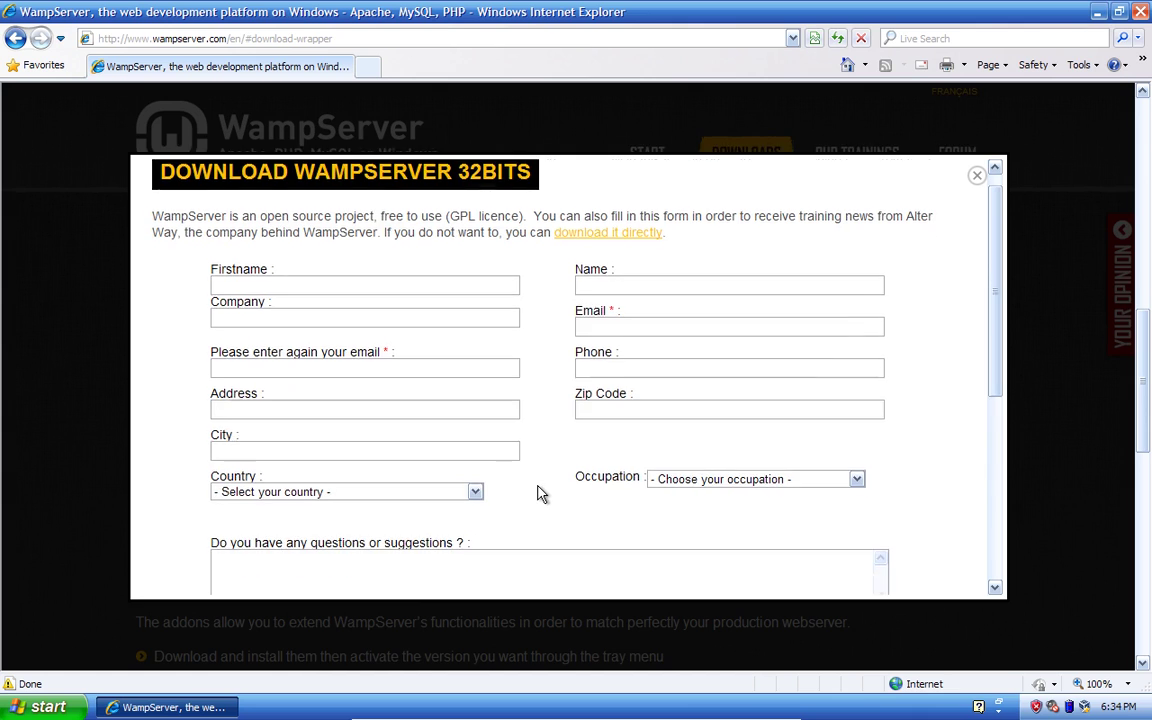
pyautogui.scroll(-1, 540, 492)
pyautogui.scroll(10, 540, 492)
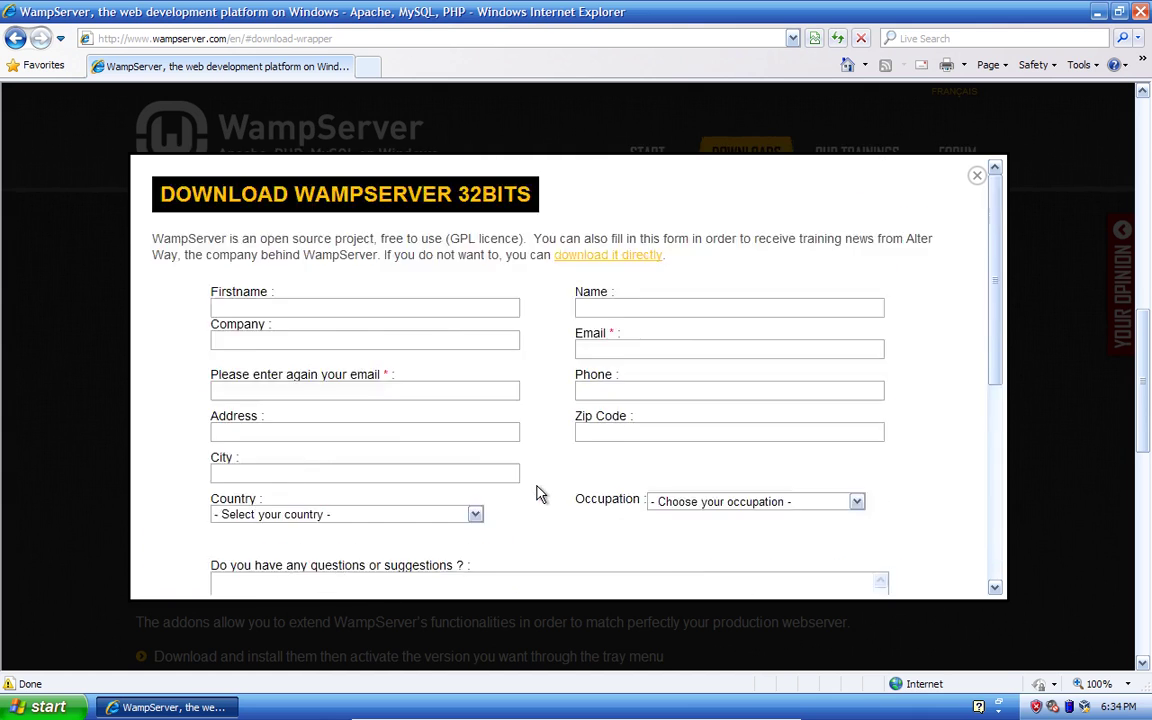
pyautogui.scroll(-10, 540, 492)
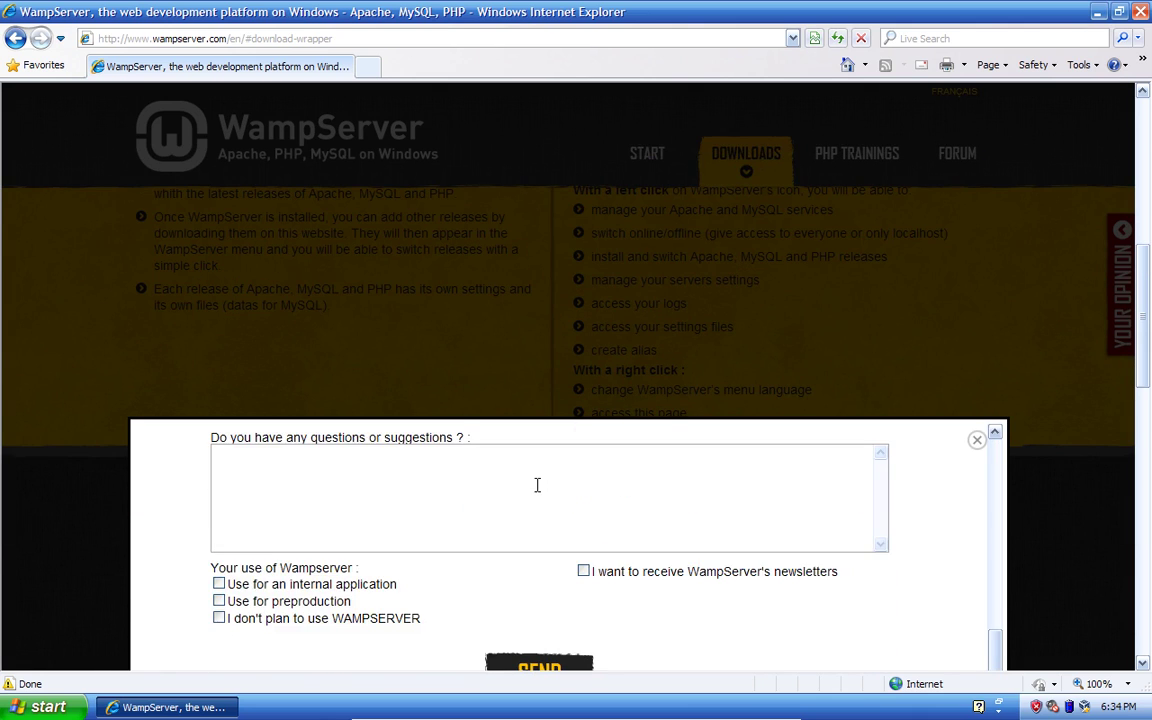
pyautogui.scroll(6, 1000, 224)
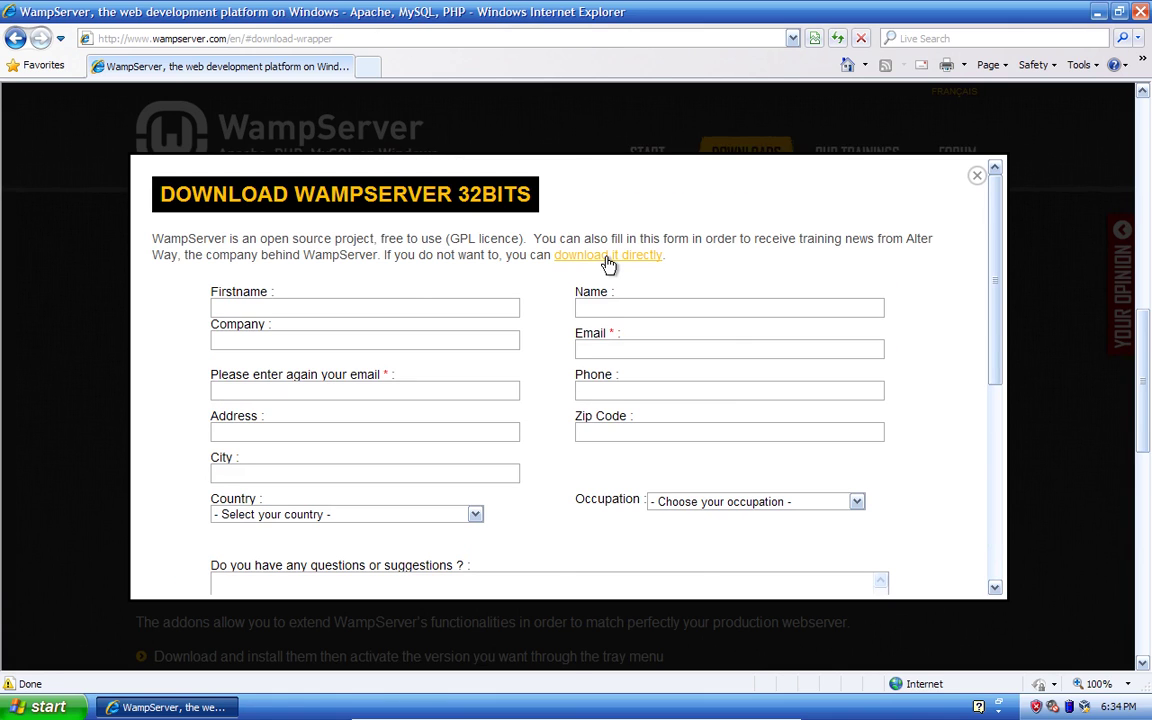
# Try to download the 32-bit WampServer installer directly from SourceForge without filling in the form, and close the browser windows
pyautogui.click(608, 258)
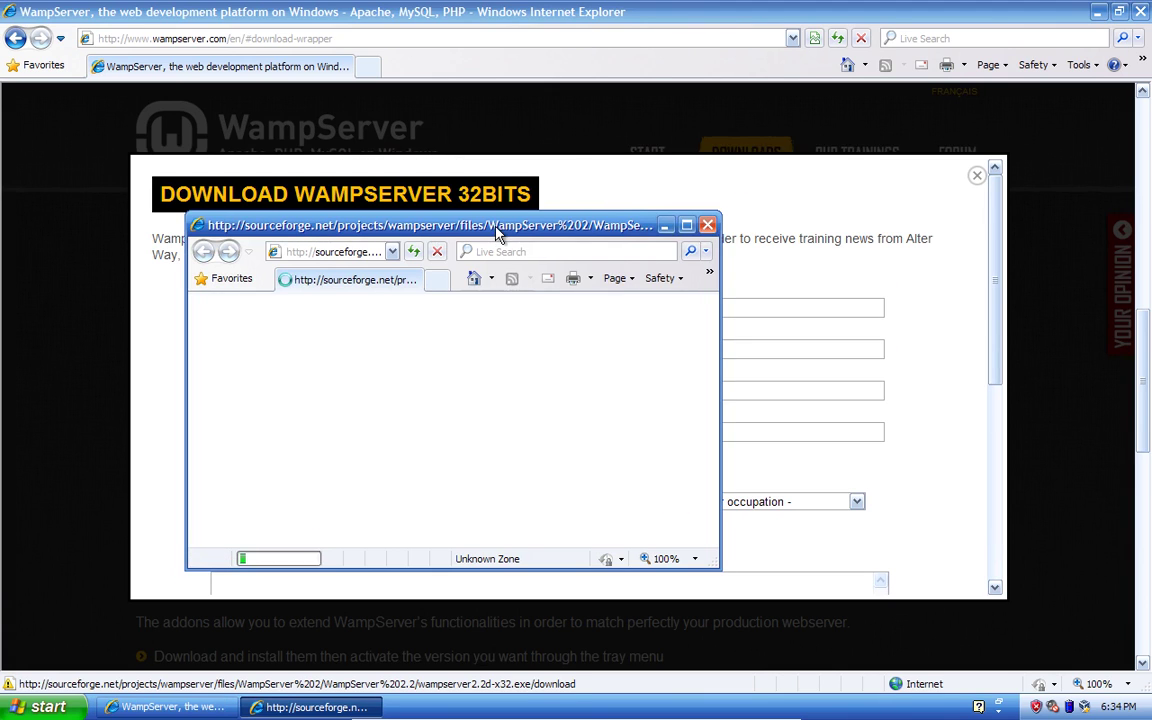
pyautogui.doubleClick(497, 232)
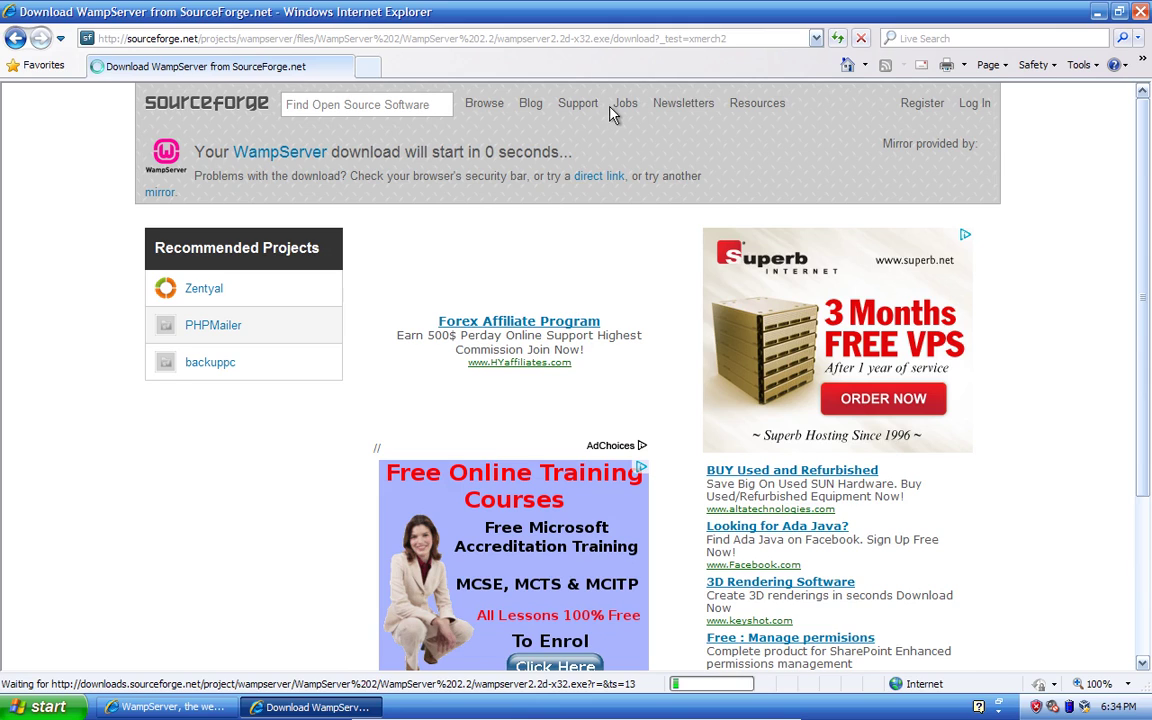
pyautogui.click(592, 177)
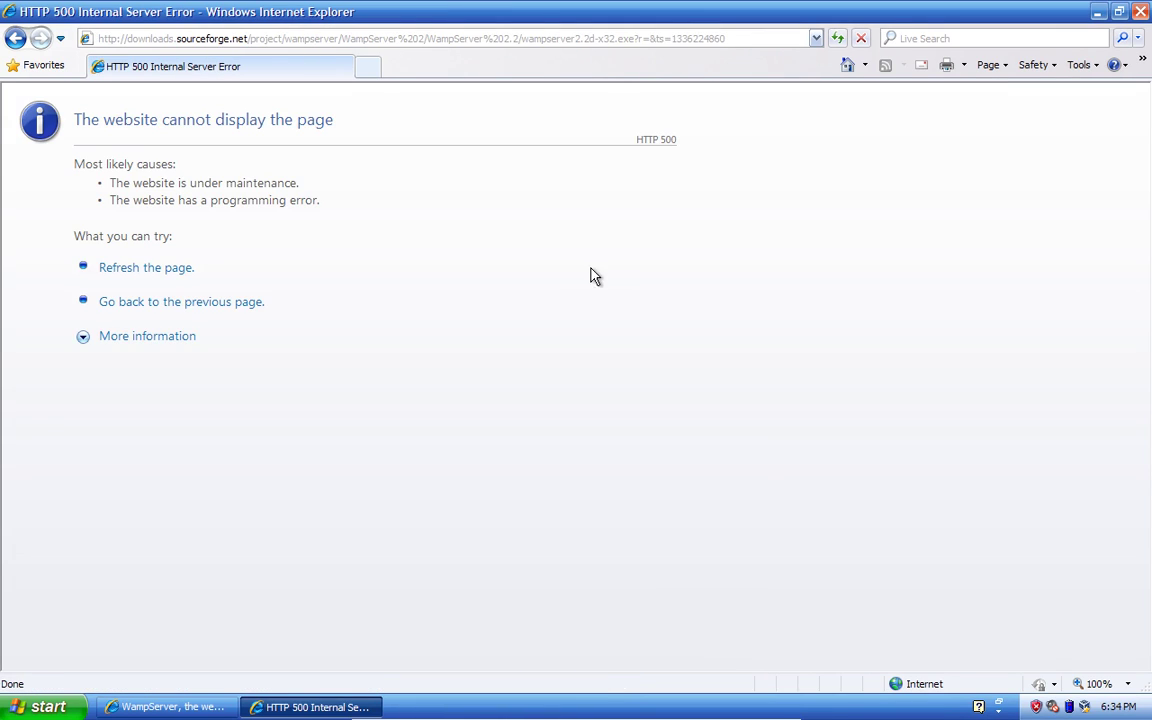
pyautogui.click(1140, 12)
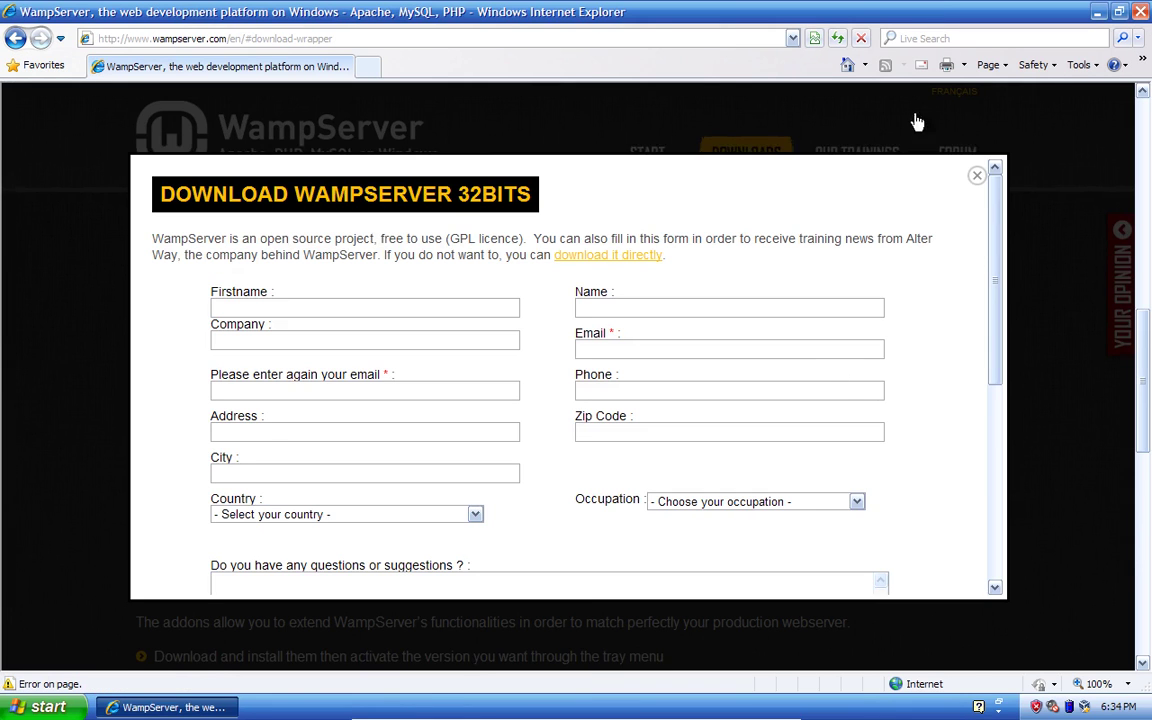
pyautogui.hotkey('alt', 'F4')
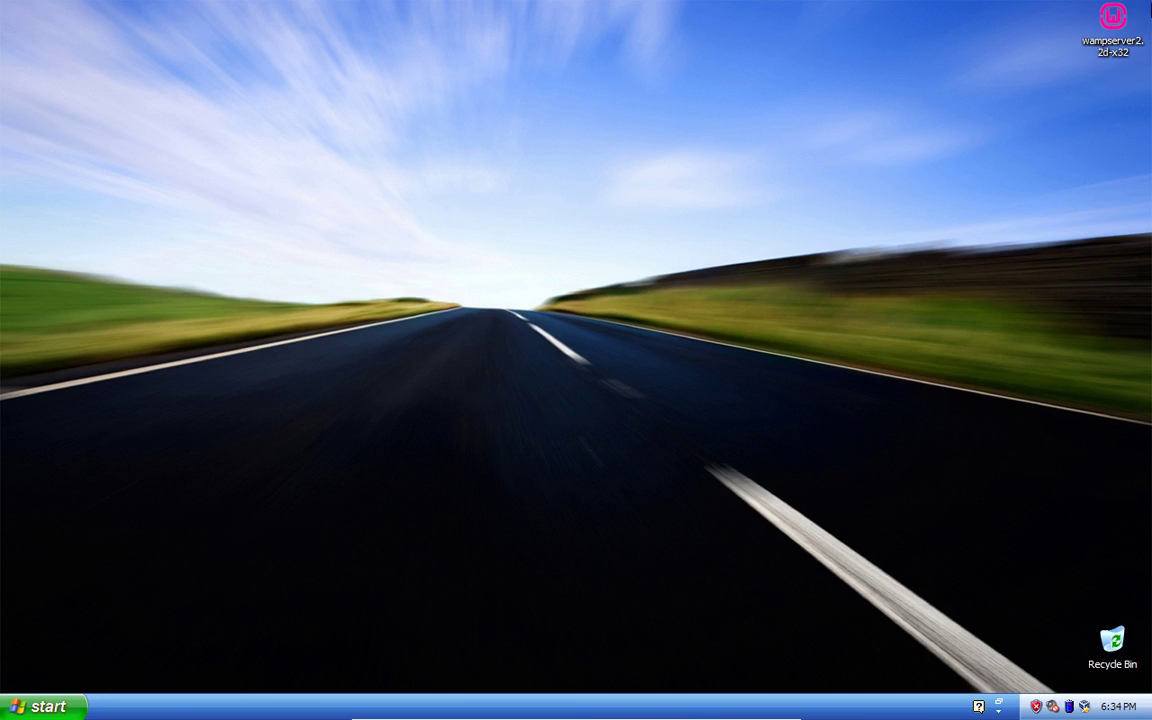
# Run the wampserver2.2d-x32 installer from the desktop and accept its license agreement
pyautogui.click(1112, 20)
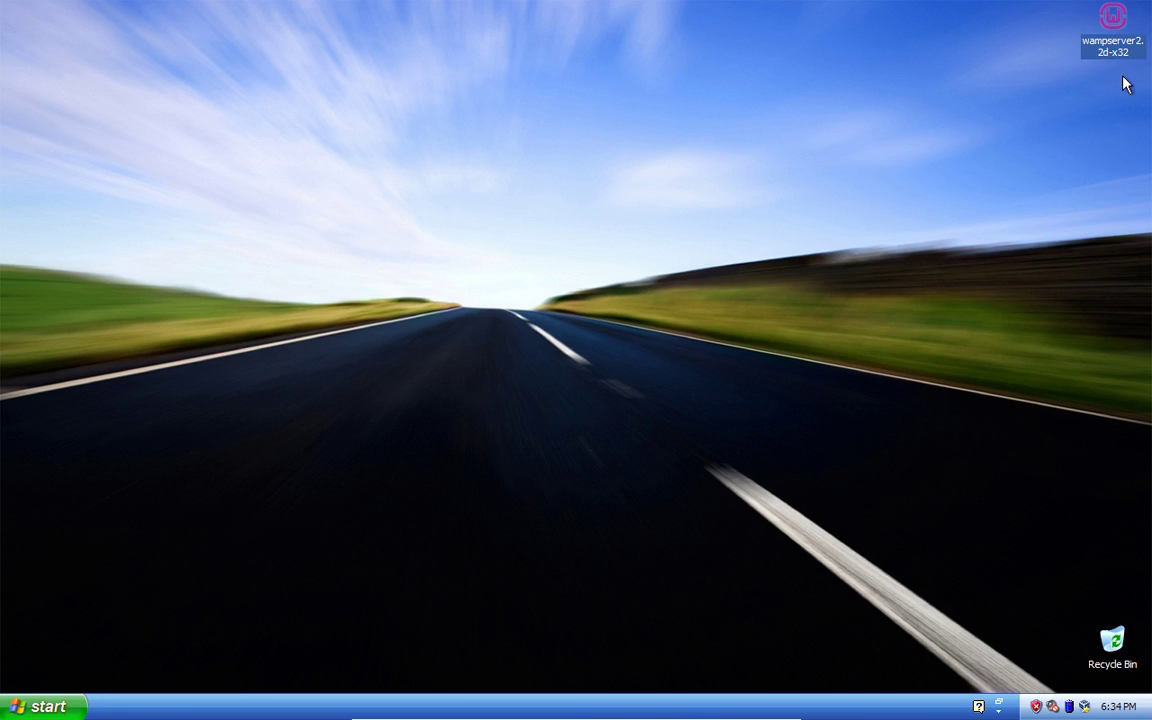
pyautogui.doubleClick(1110, 42)
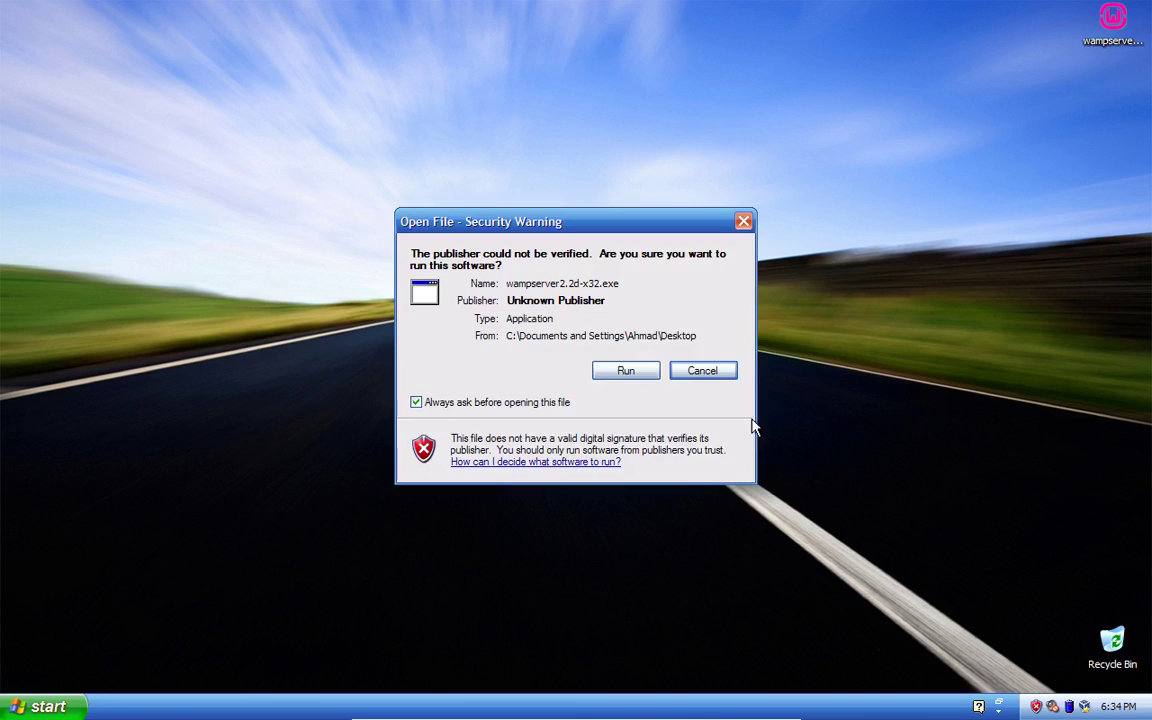
pyautogui.click(635, 373)
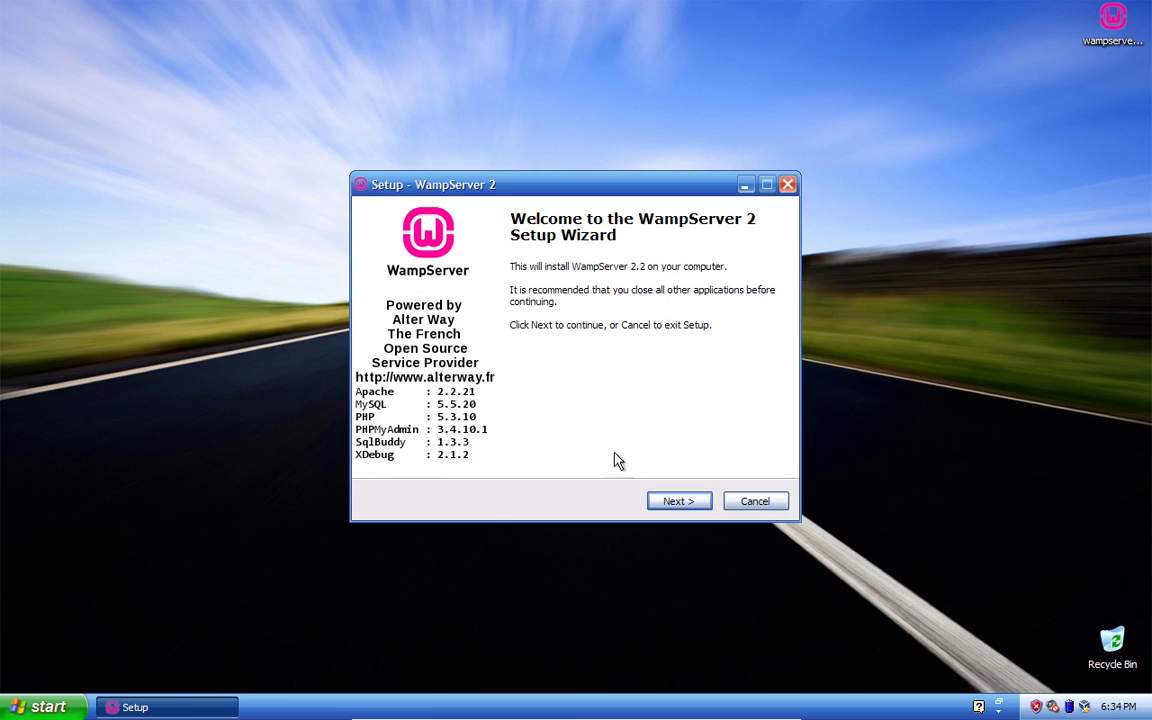
pyautogui.click(676, 502)
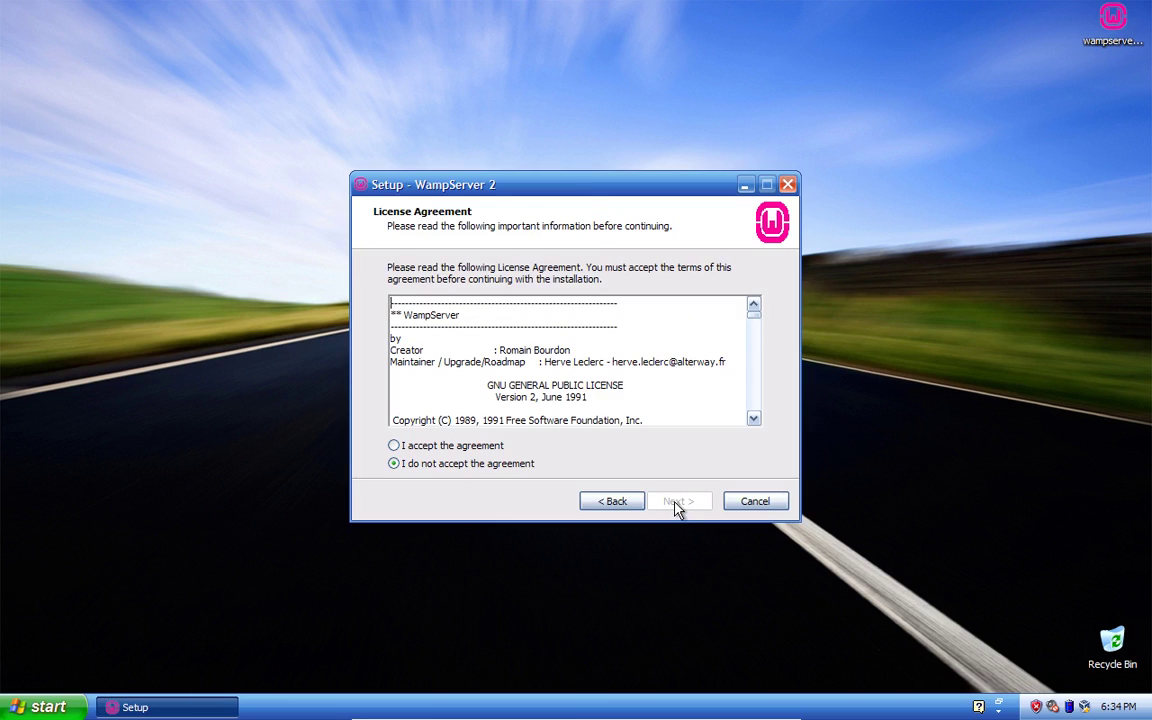
pyautogui.click(470, 447)
pyautogui.click(679, 501)
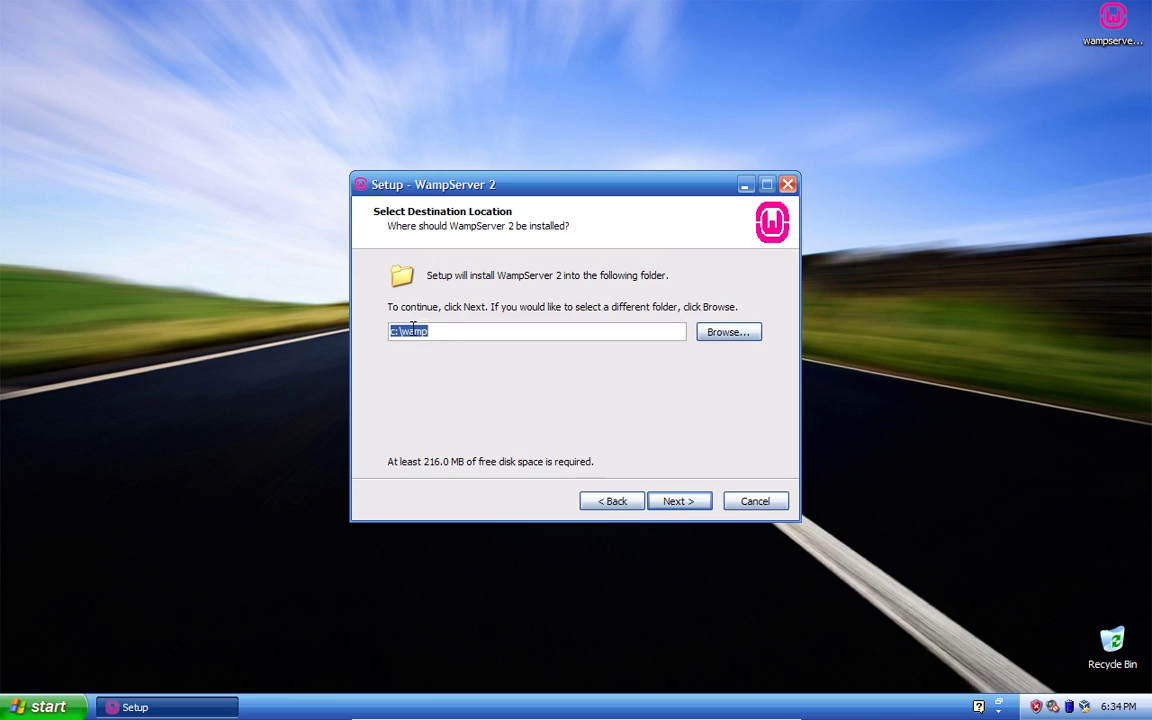
# Install WampServer 2 into c:\wamp with a desktop icon, using explorer as the default browser
pyautogui.click(677, 501)
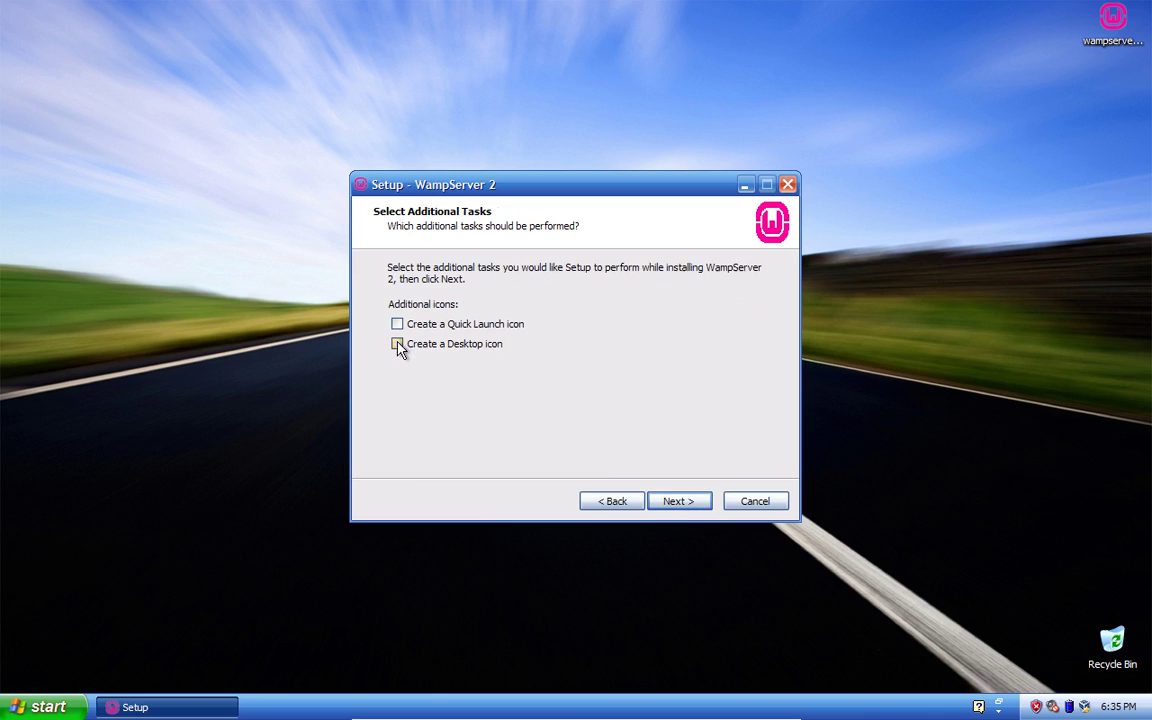
pyautogui.click(686, 505)
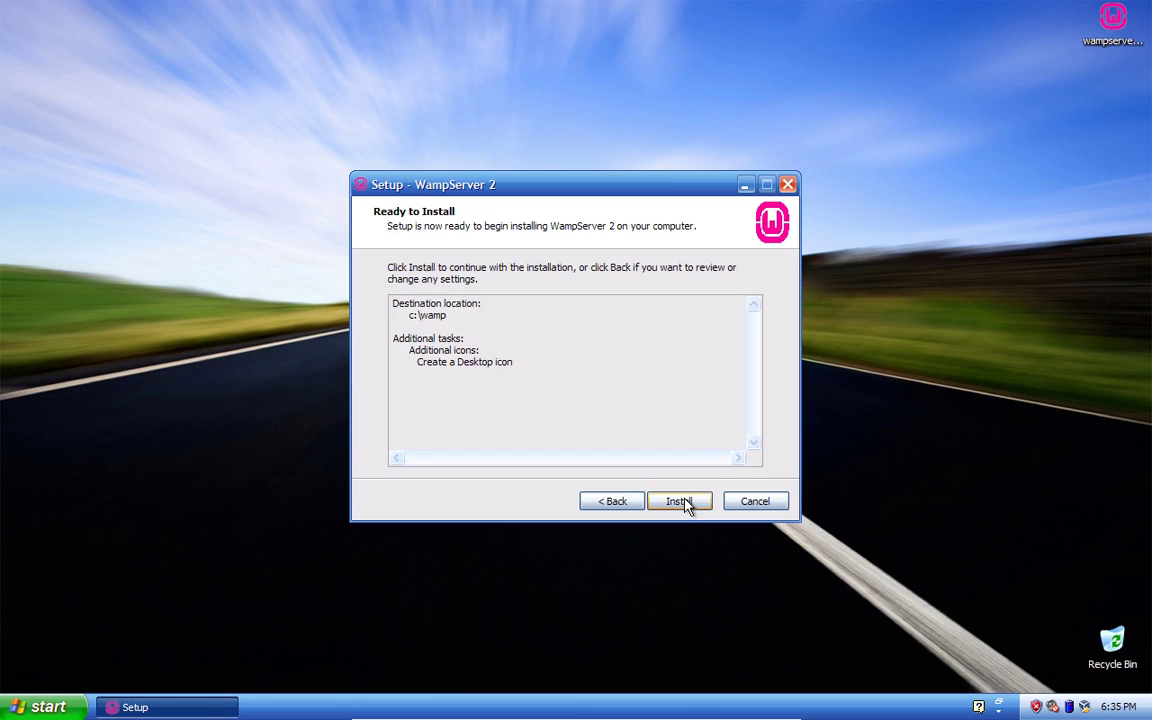
pyautogui.click(686, 505)
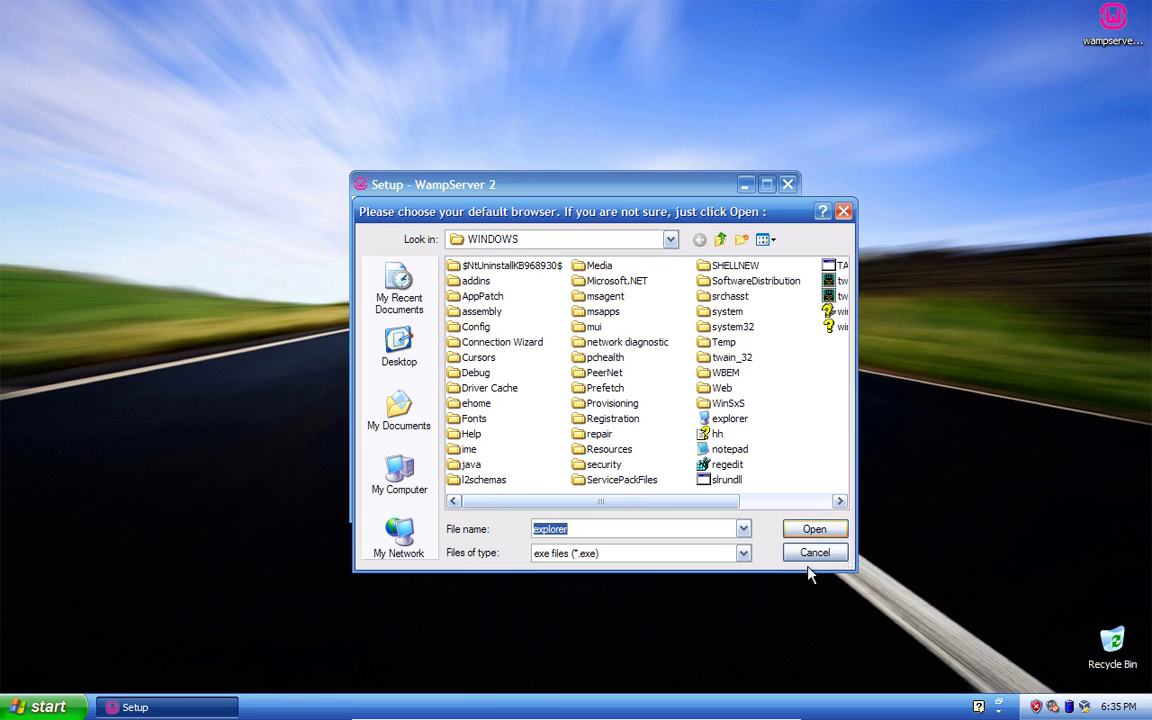
pyautogui.click(814, 530)
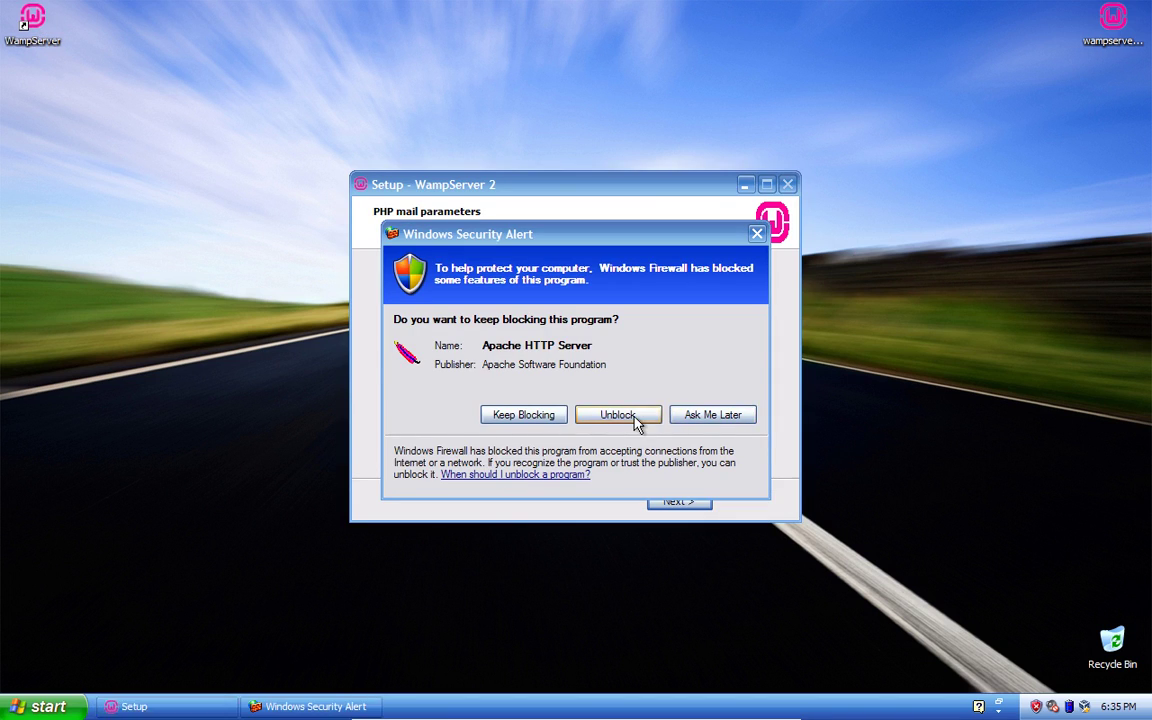
# Unblock Apache HTTP Server in the firewall and finish the setup with default PHP mail parameters, launching WampServer 2
pyautogui.click(618, 415)
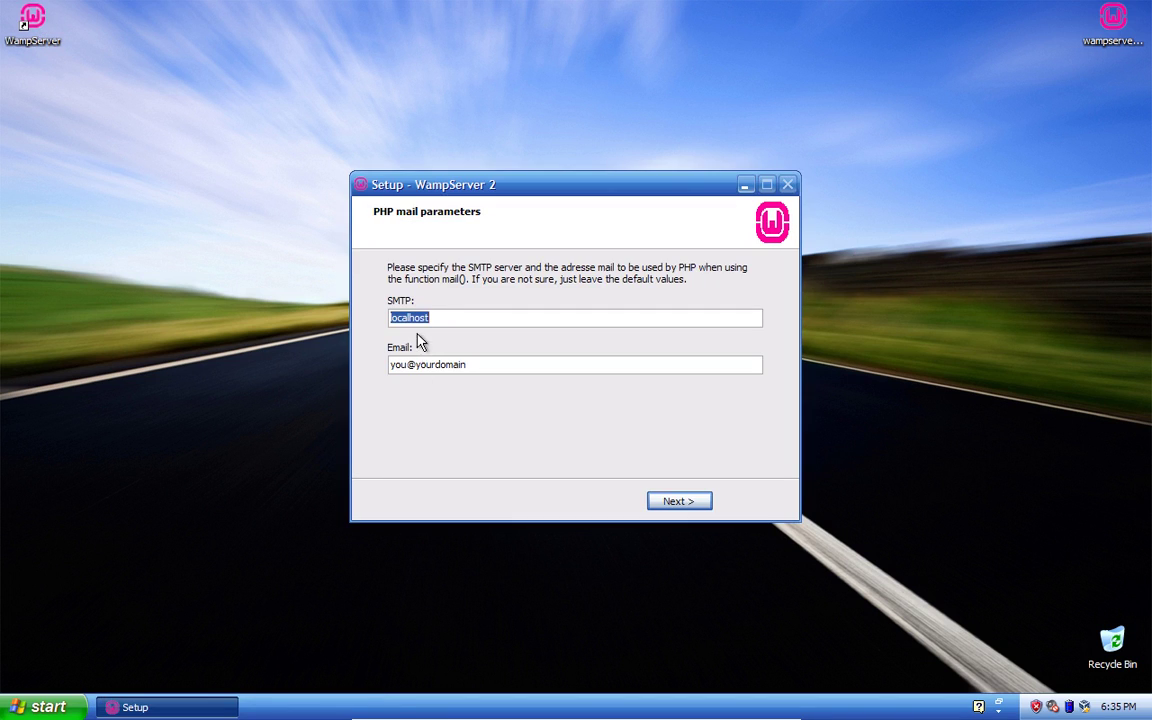
pyautogui.click(676, 502)
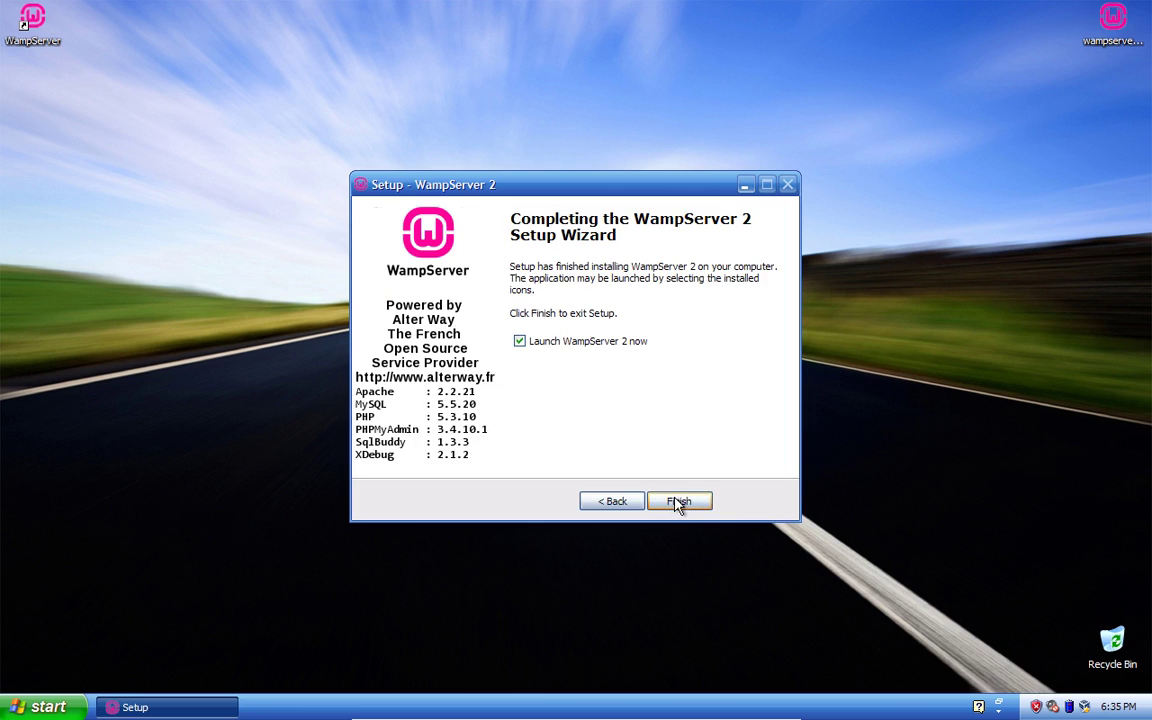
pyautogui.click(679, 501)
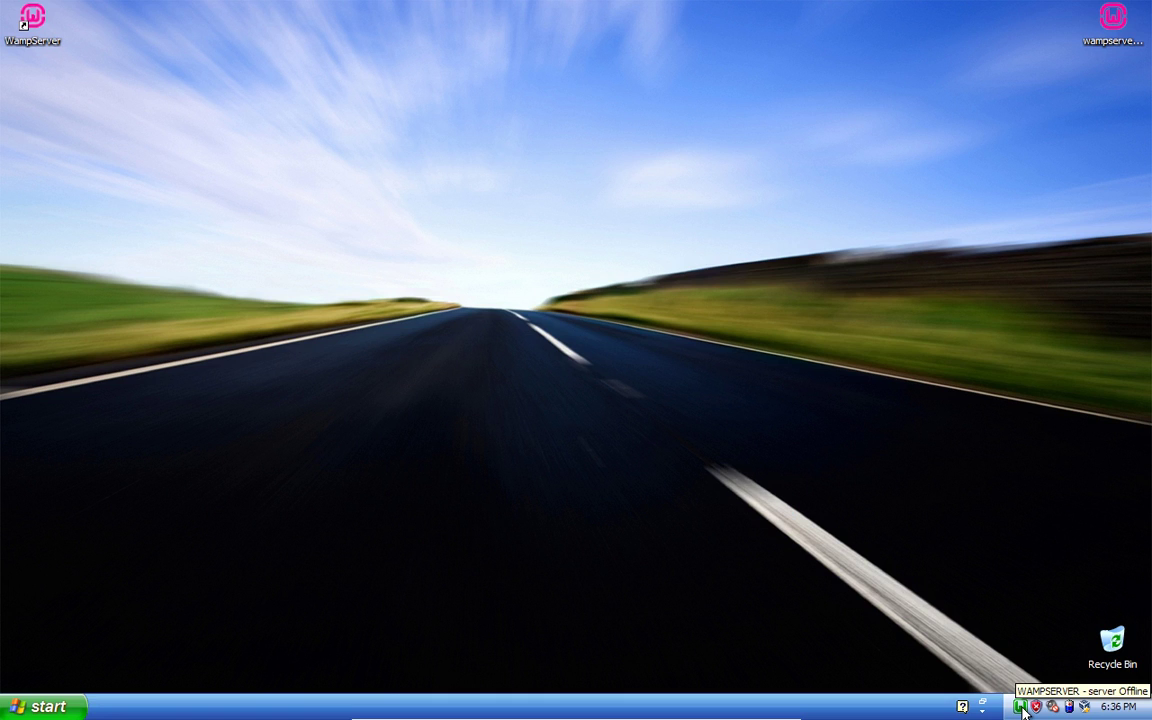
# Open Internet Explorer and load localhost
pyautogui.click(45, 707)
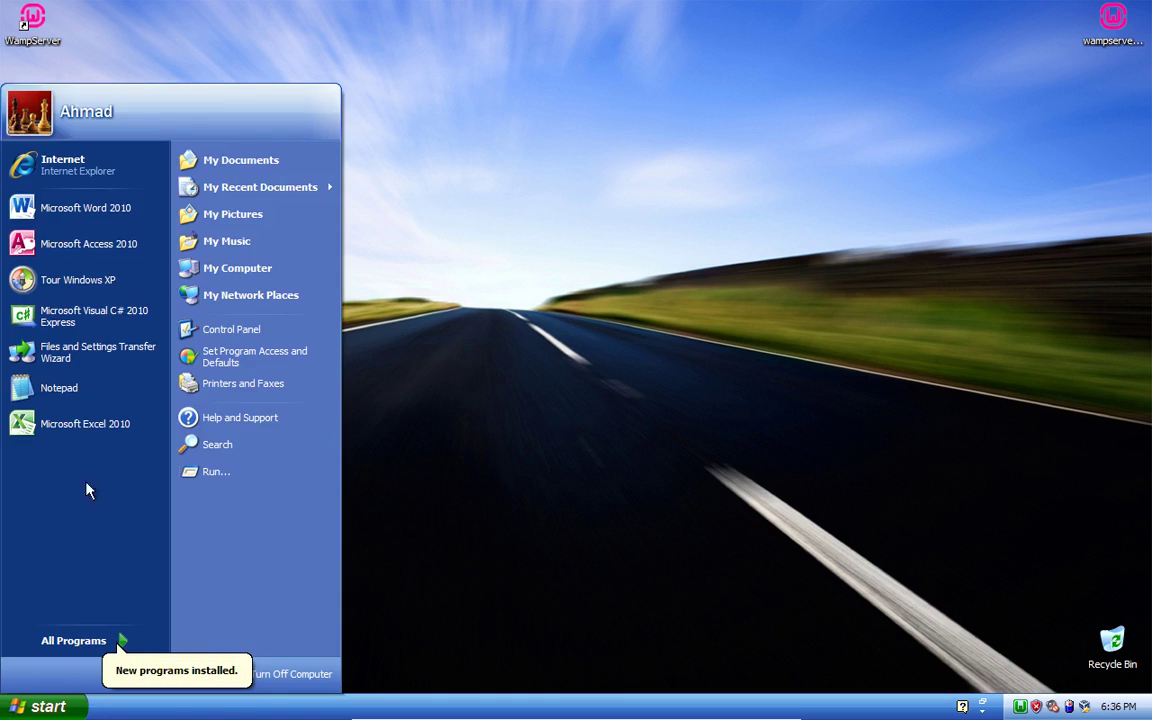
pyautogui.click(117, 155)
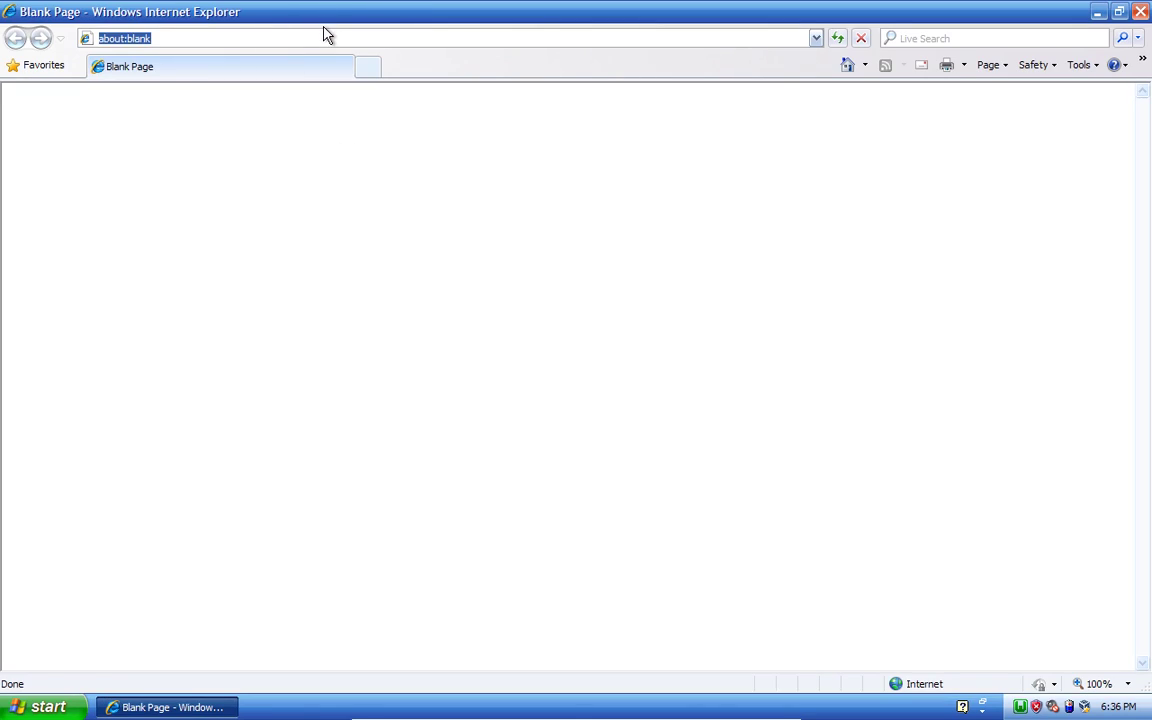
pyautogui.write('localhos')
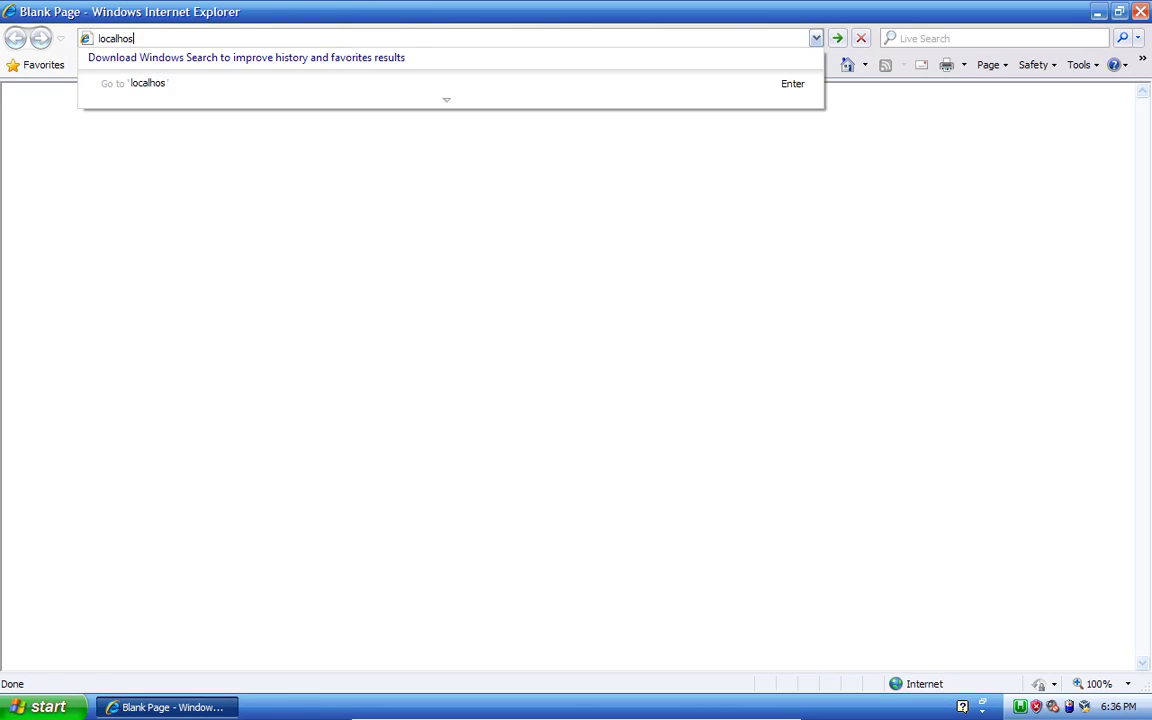
pyautogui.write('t')
pyautogui.press('Return')
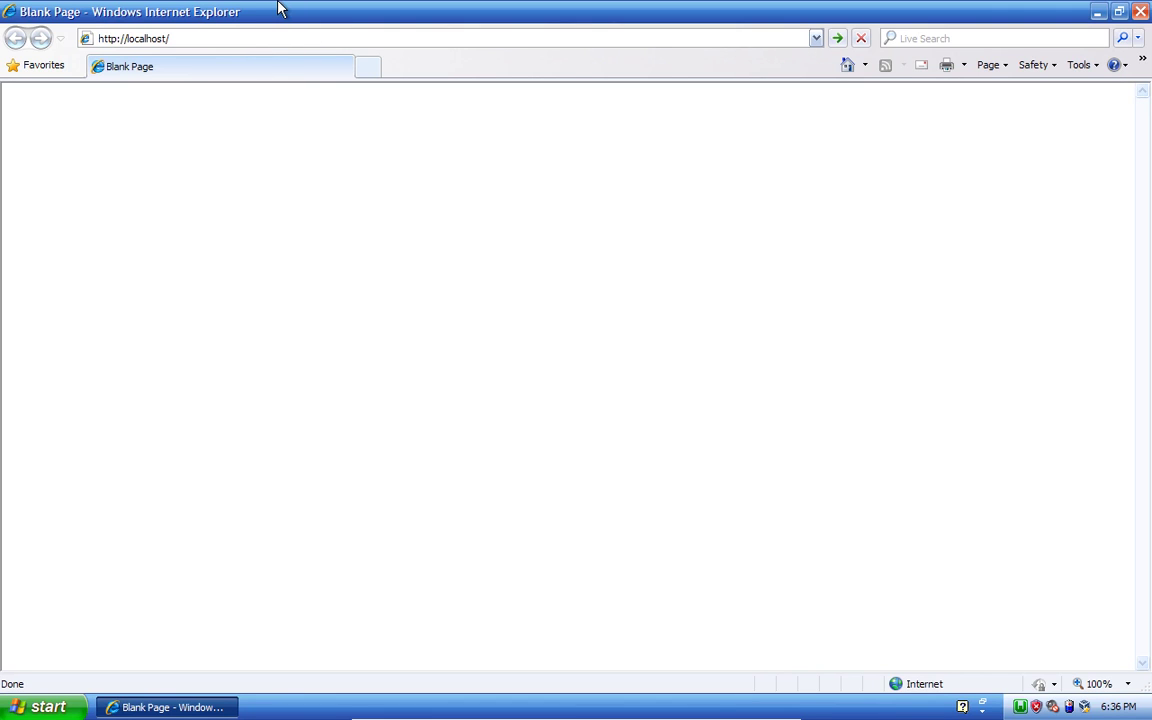
# Open the C:\wamp\www folder in Windows Explorer
pyautogui.click(40, 707)
pyautogui.click(293, 268)
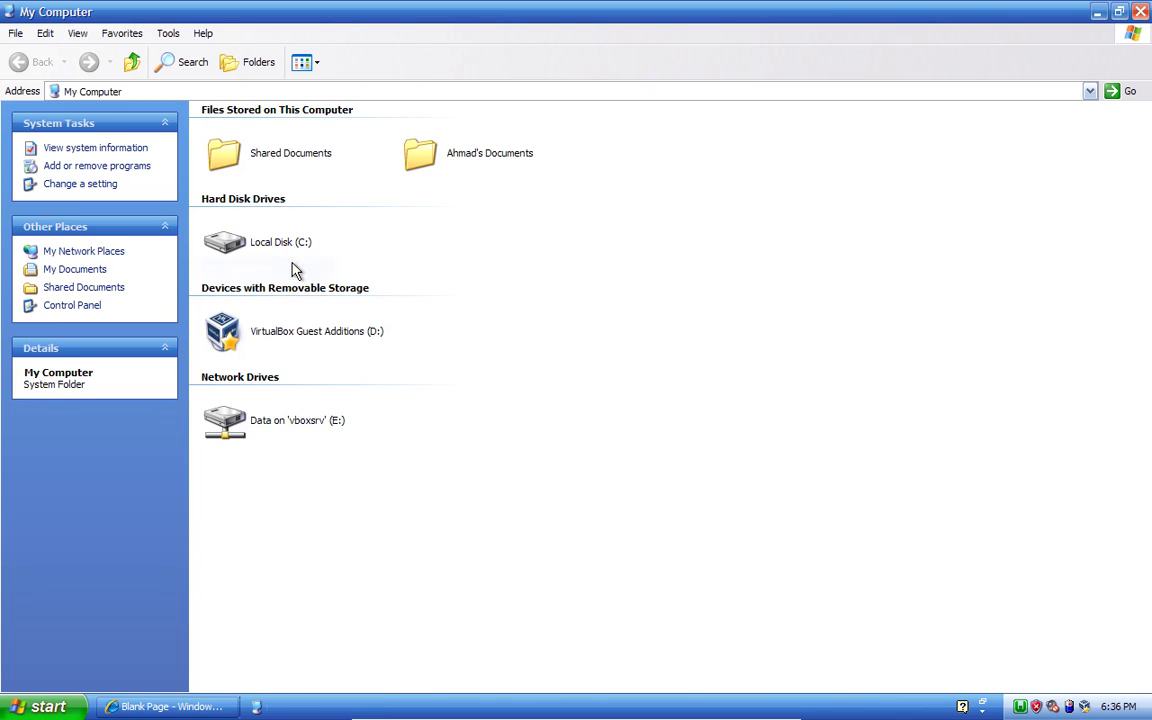
pyautogui.doubleClick(258, 242)
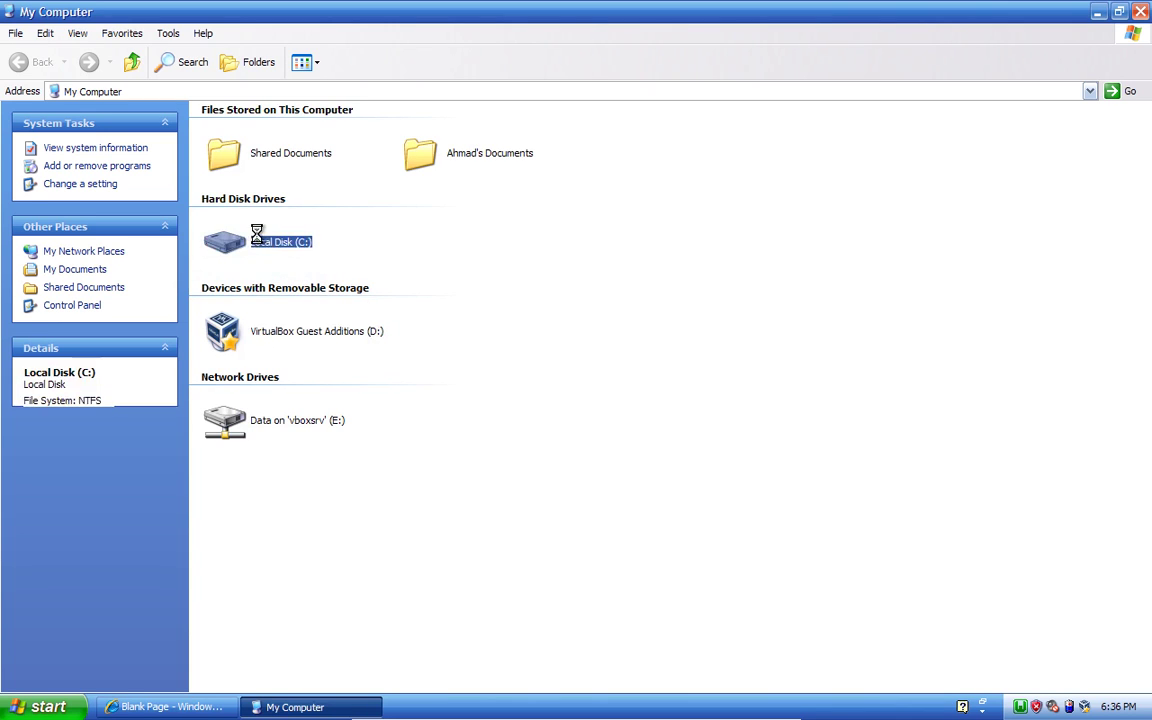
pyautogui.click(167, 89)
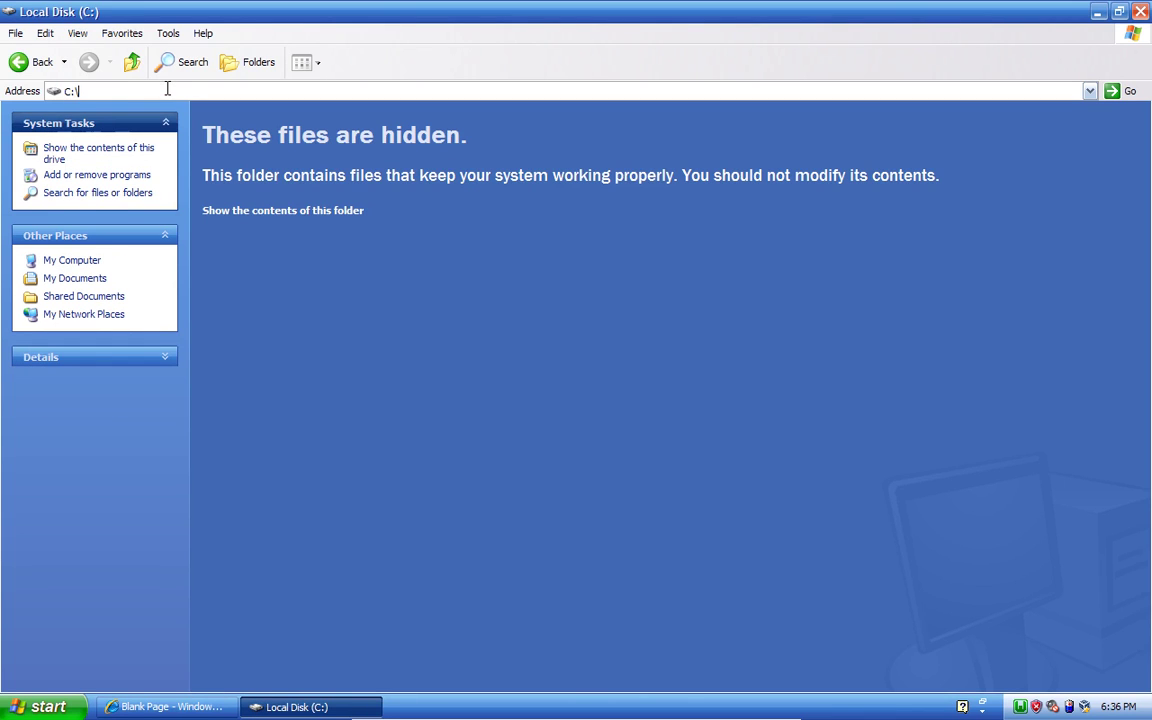
pyautogui.write('wamp')
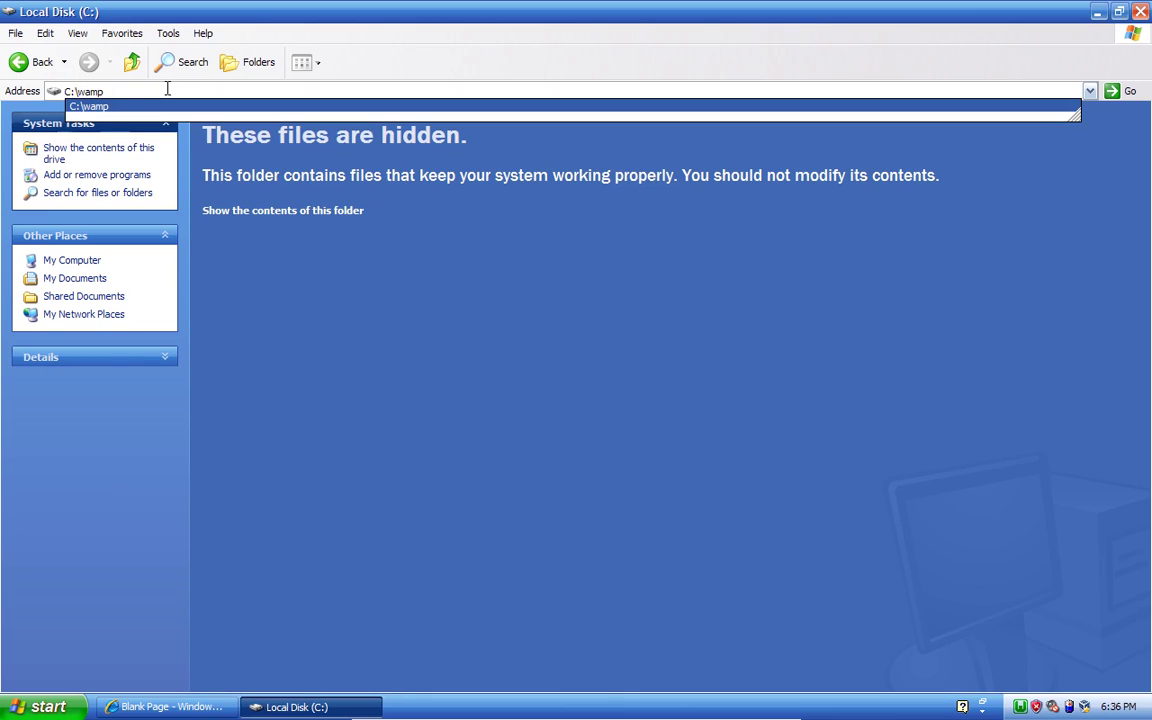
pyautogui.write('\\www')
pyautogui.press('Return')
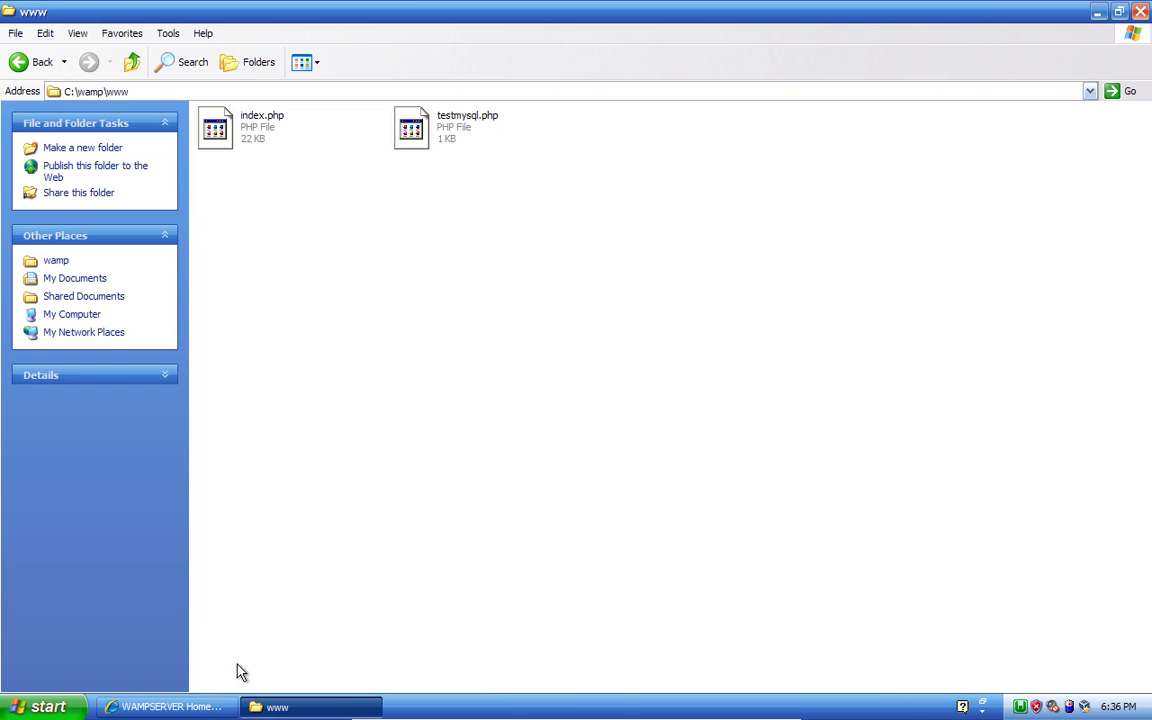
# Switch to Internet Explorer, enable intranet settings for the WampServer homepage, and look through the page
pyautogui.click(165, 707)
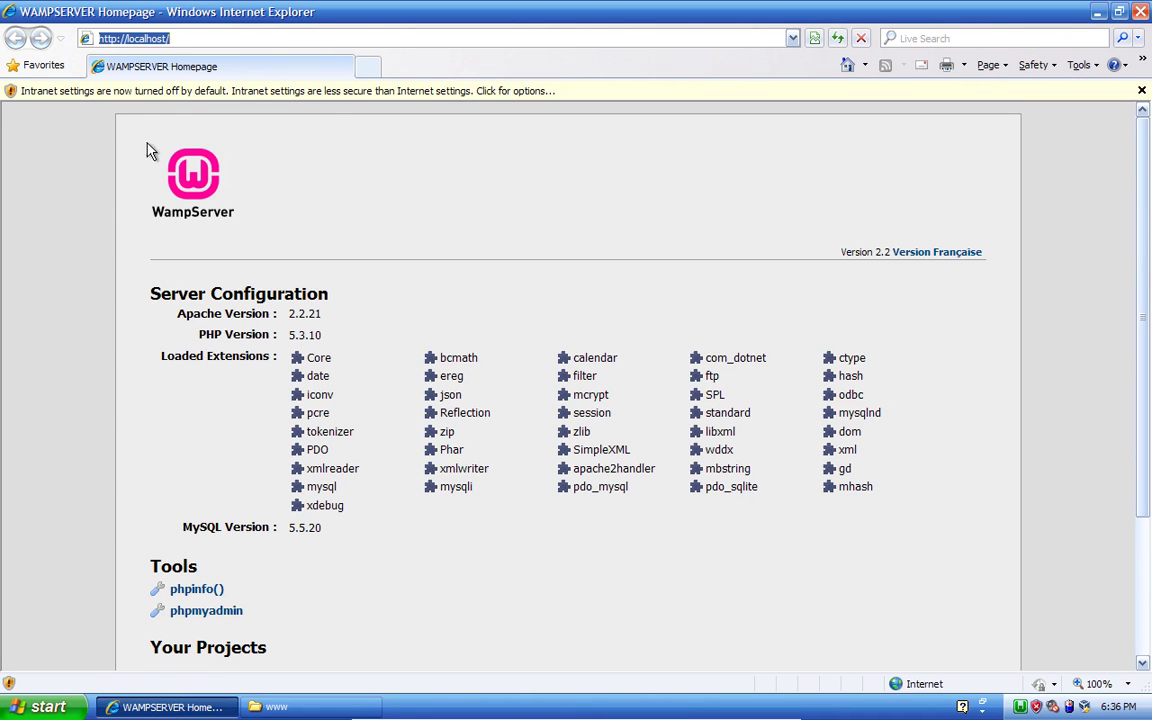
pyautogui.click(160, 91)
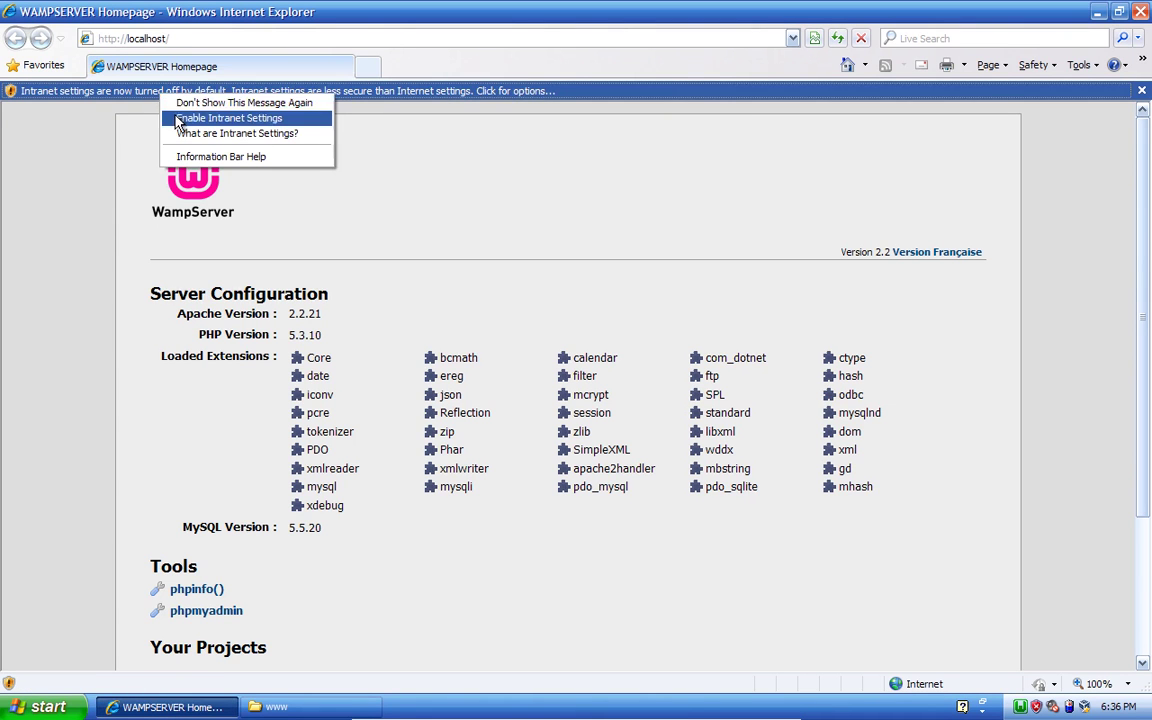
pyautogui.click(200, 118)
pyautogui.click(545, 399)
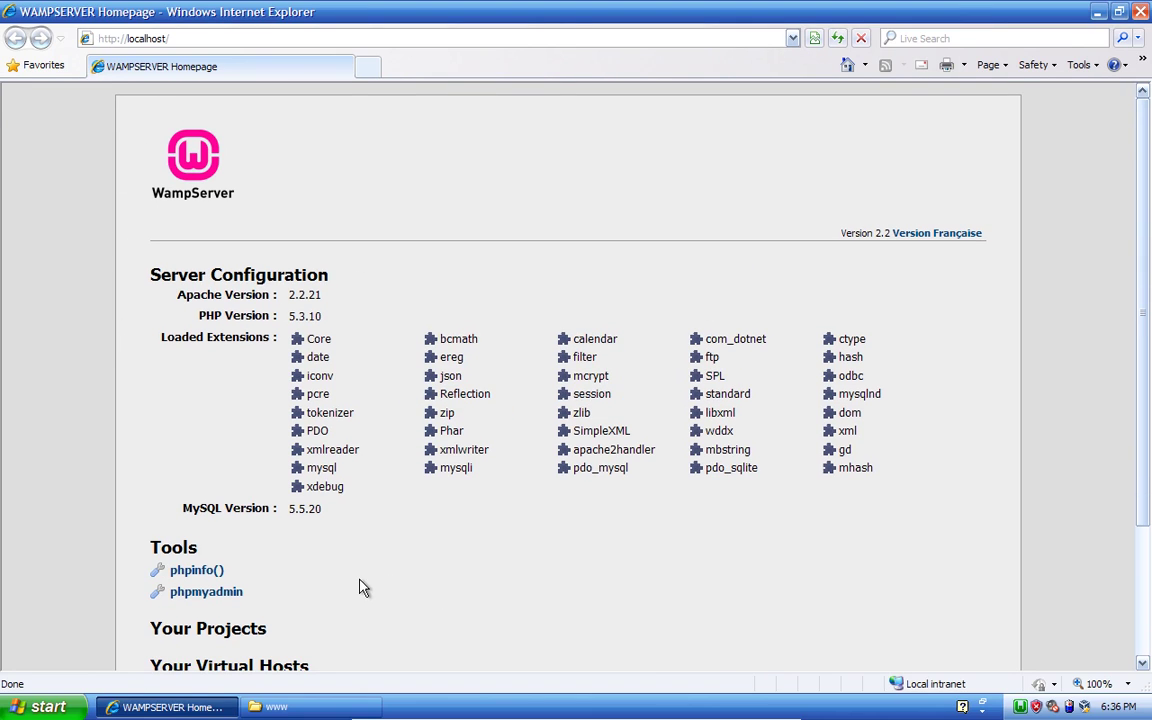
pyautogui.scroll(-3, 360, 587)
pyautogui.scroll(3, 360, 587)
pyautogui.click(295, 706)
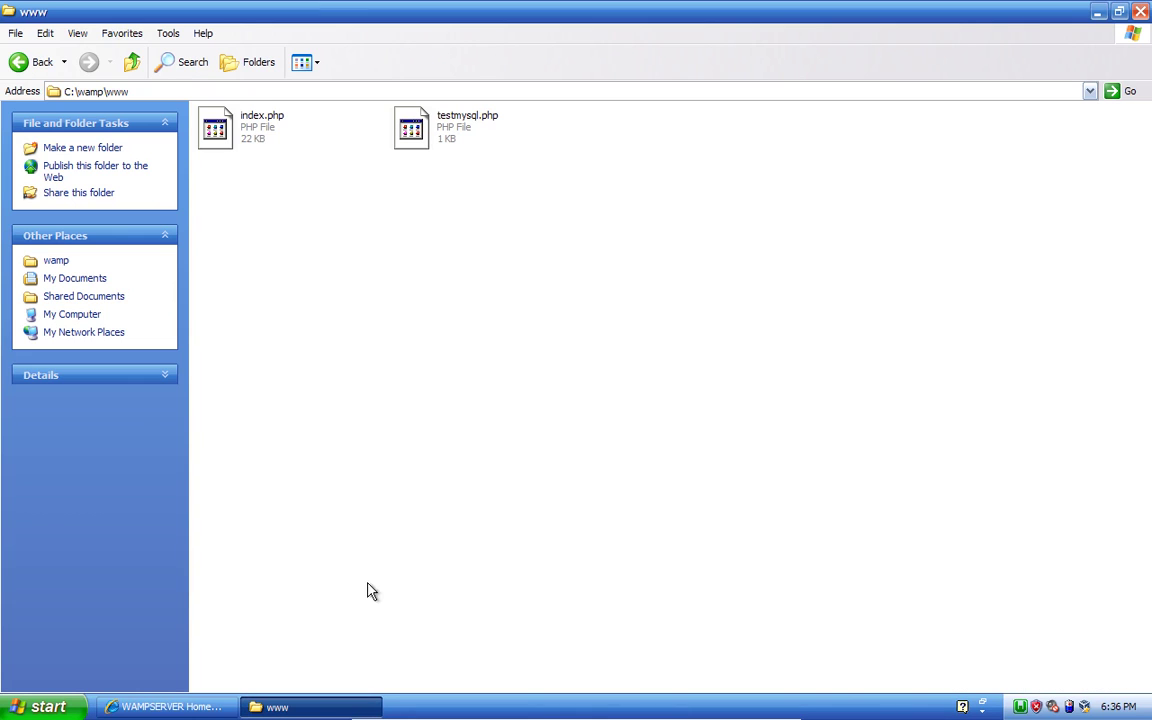
pyautogui.rightClick(431, 268)
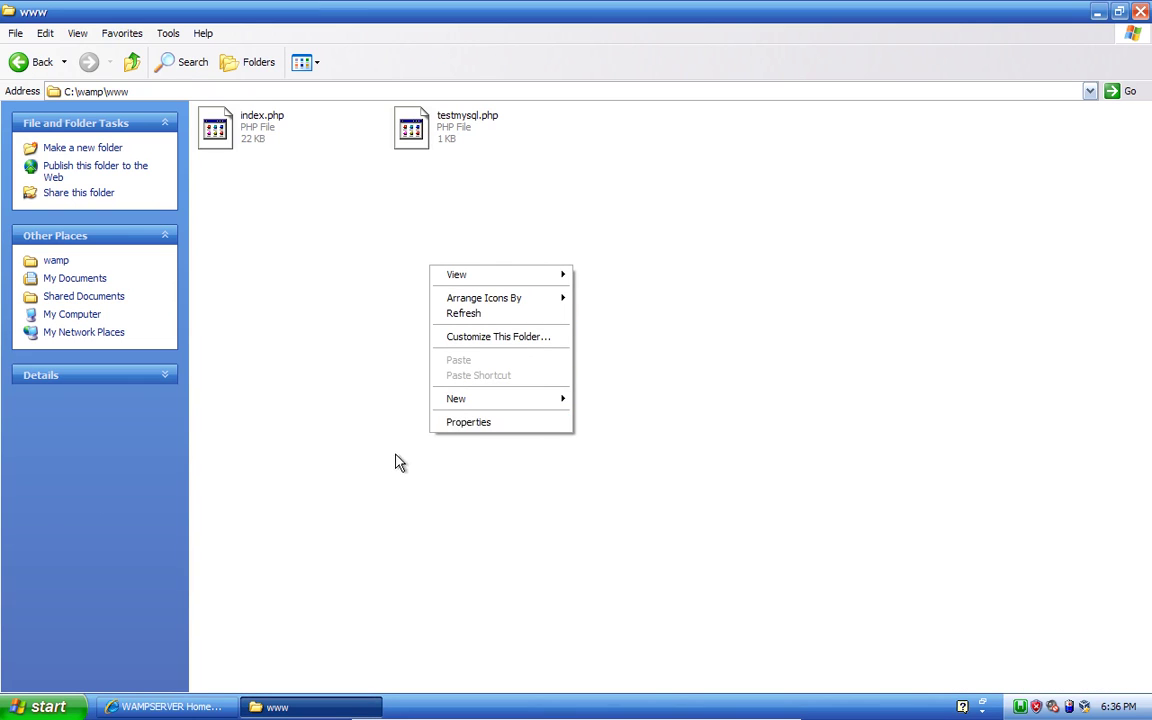
pyautogui.moveTo(555, 402)
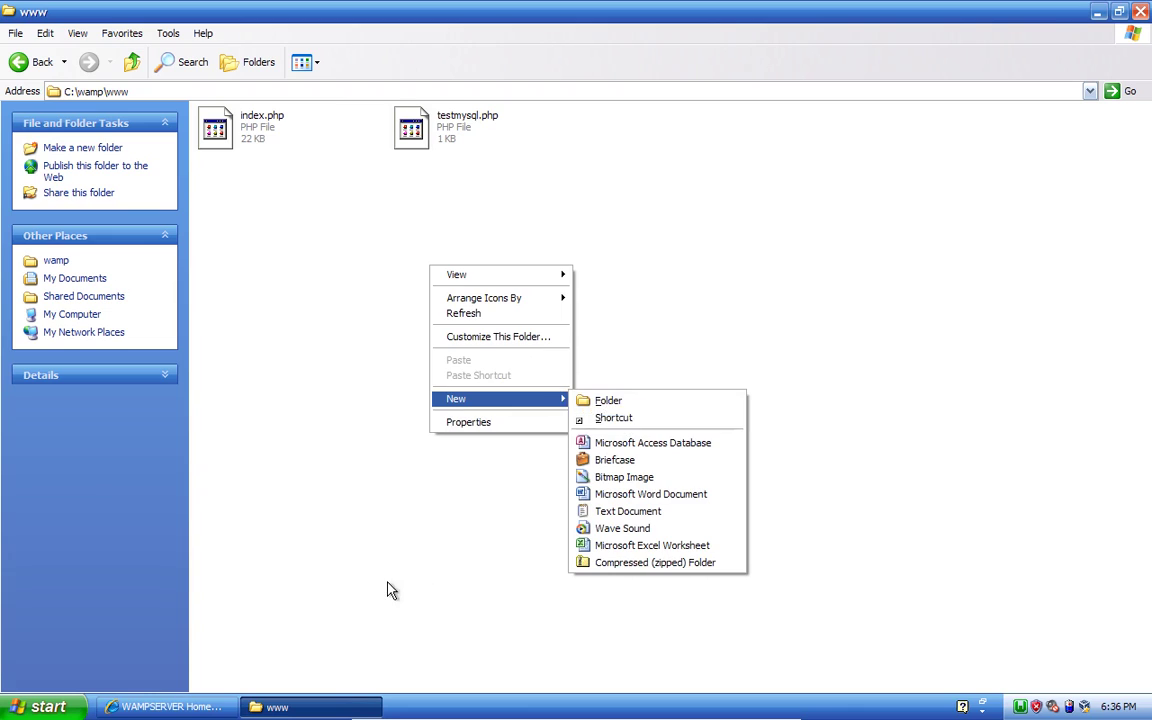
pyautogui.click(354, 532)
# Open Notepad and choose C:\wamp\www as the save location for the blank document
pyautogui.click(48, 707)
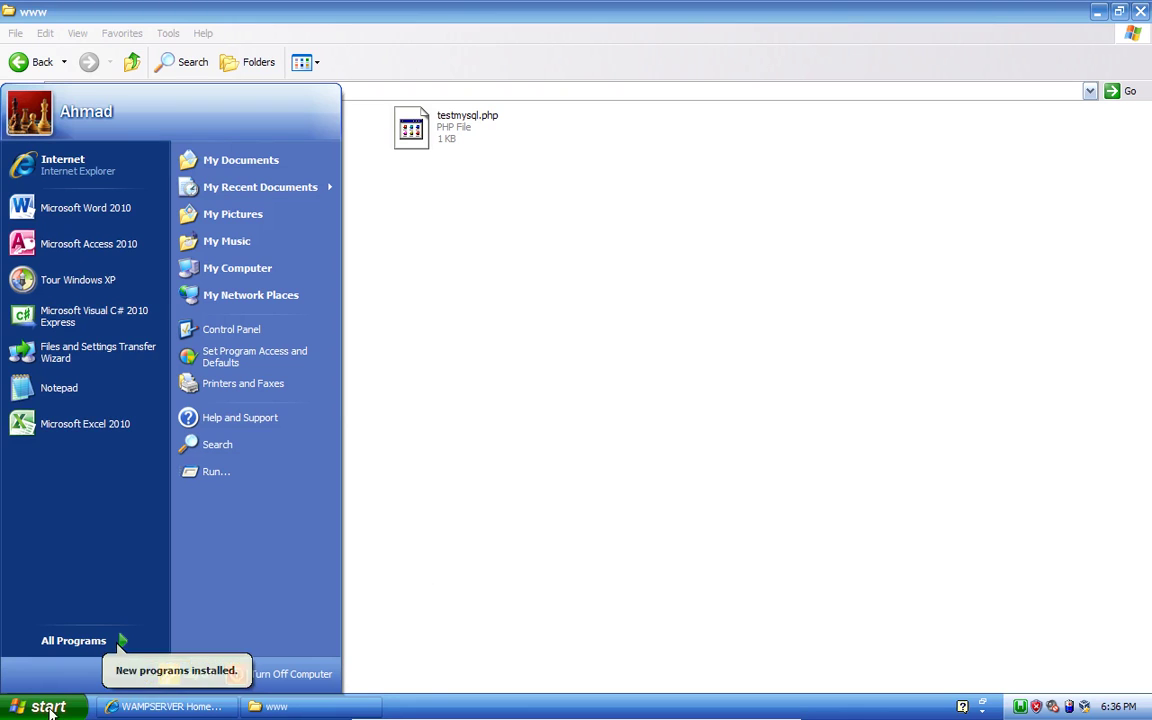
pyautogui.click(80, 387)
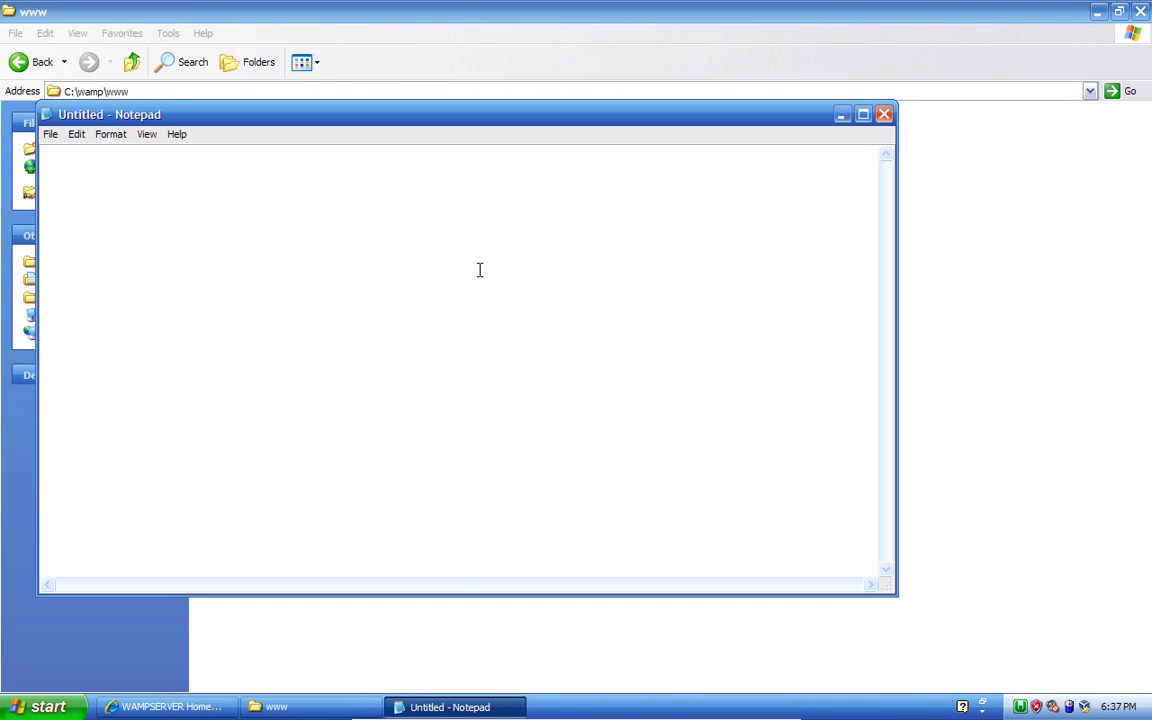
pyautogui.hotkey('ctrl', 's')
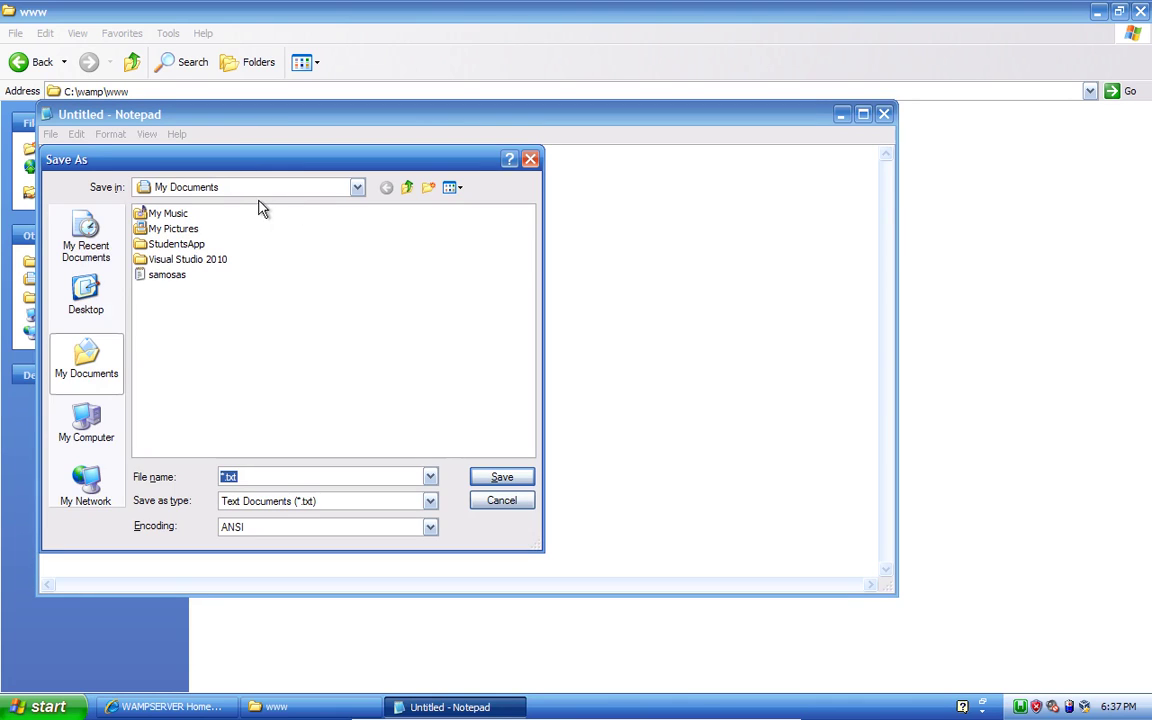
pyautogui.click(86, 424)
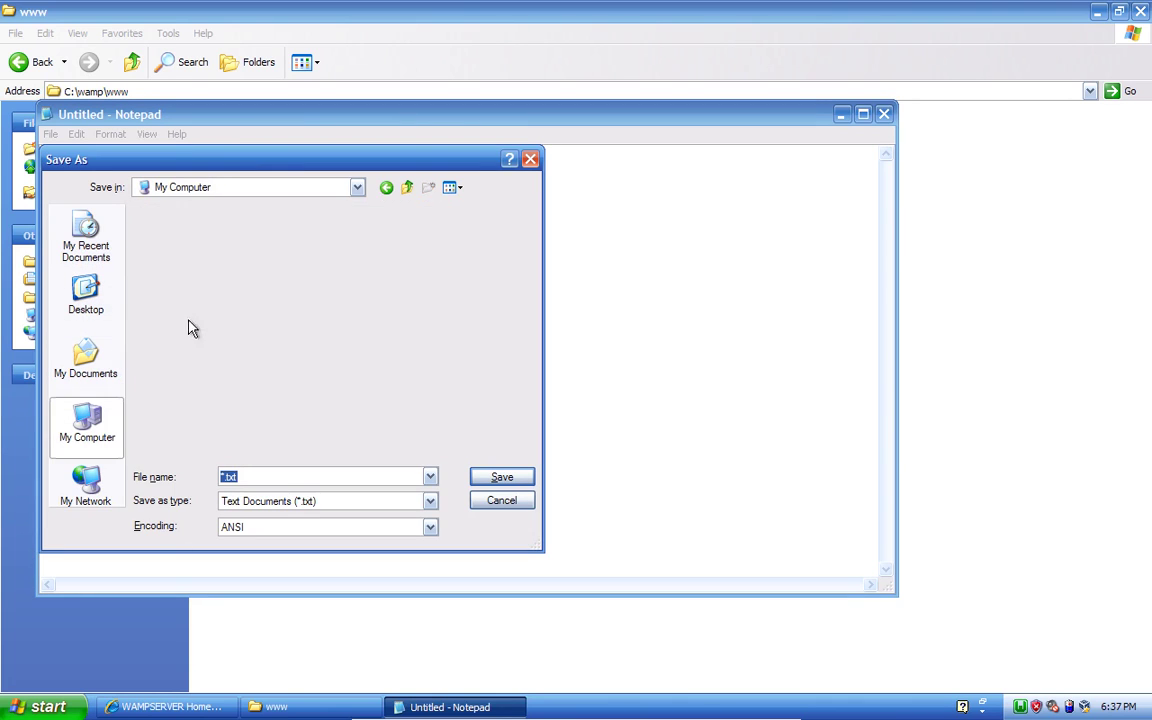
pyautogui.doubleClick(180, 213)
pyautogui.doubleClick(158, 273)
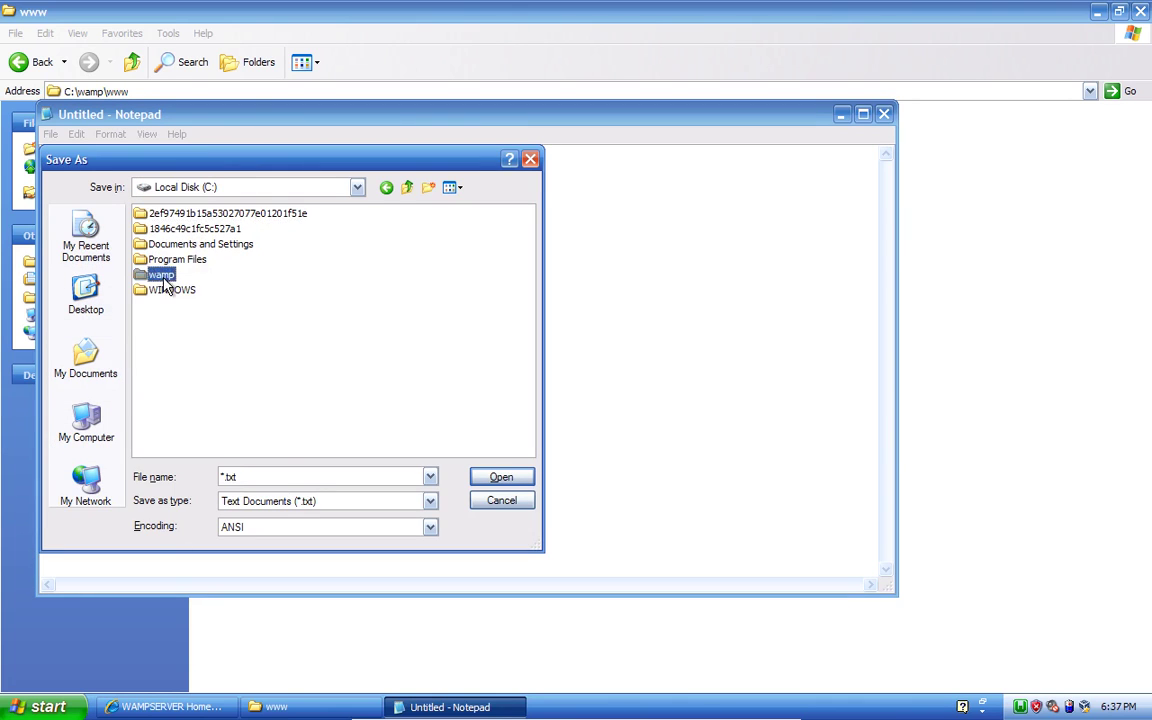
pyautogui.doubleClick(158, 335)
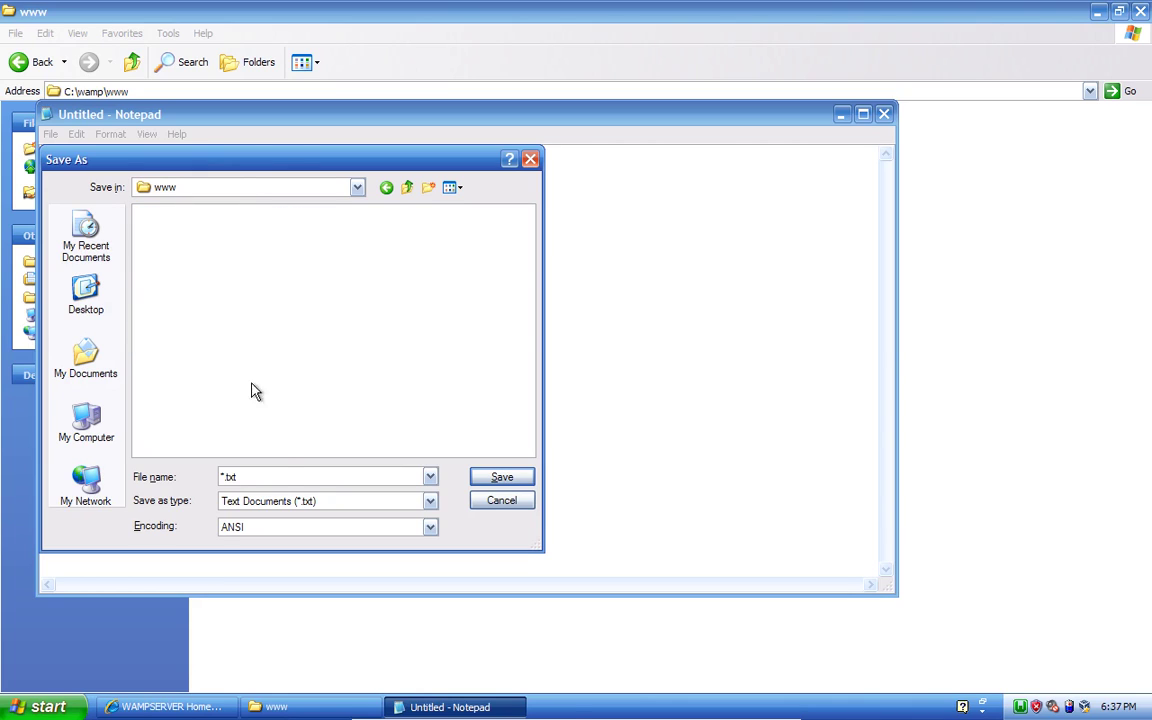
# Save the blank document as "test.php", with the name in quotation marks, All Files as the type and UTF-8 encoding
pyautogui.doubleClick(282, 477)
pyautogui.write('test.pphp')
pyautogui.press('Tab')
pyautogui.press('Down')
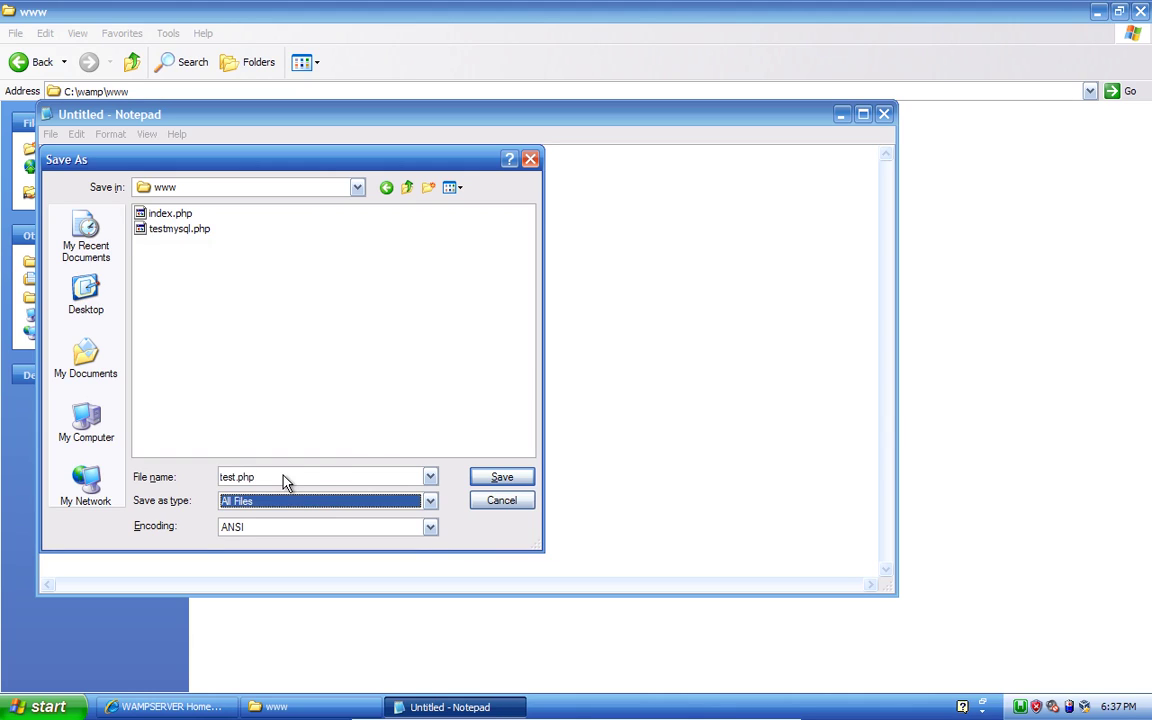
pyautogui.click(283, 481)
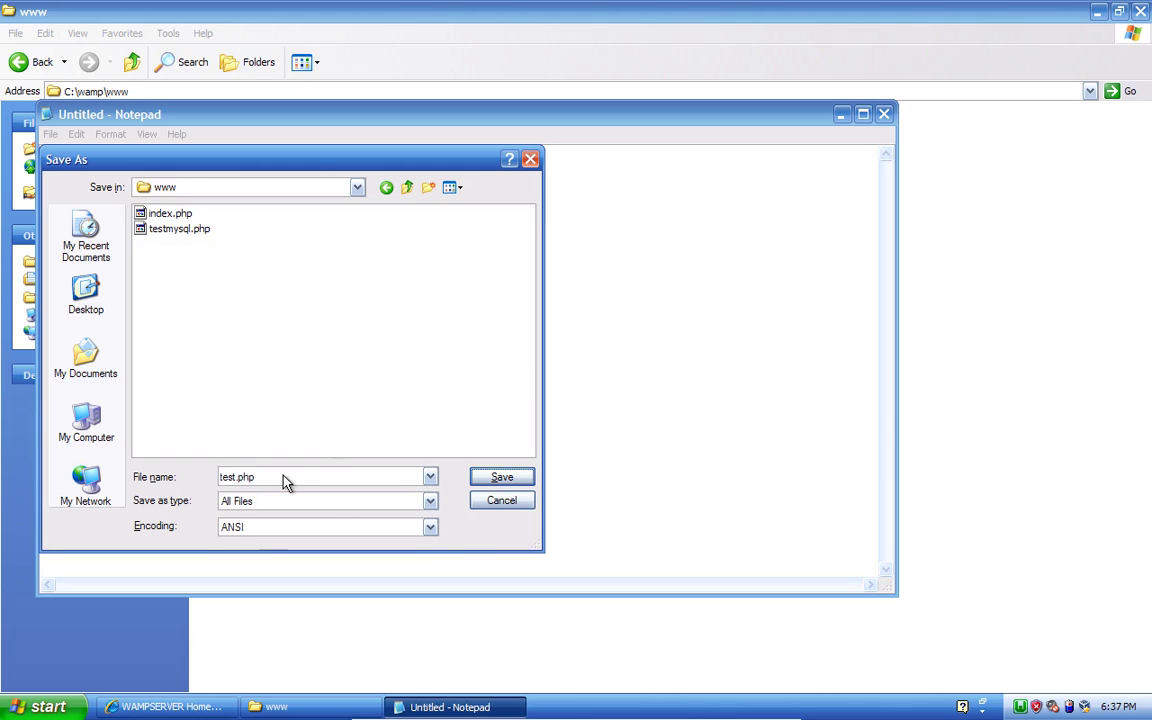
pyautogui.click(347, 530)
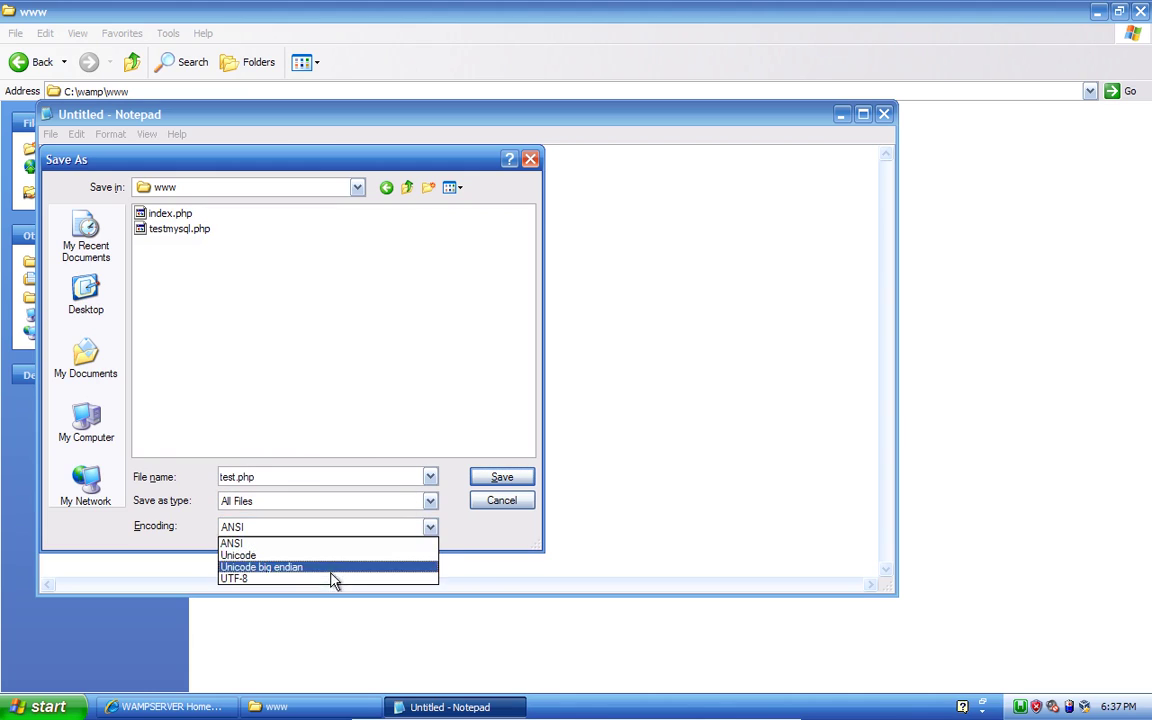
pyautogui.click(334, 578)
pyautogui.click(291, 478)
pyautogui.press('Home')
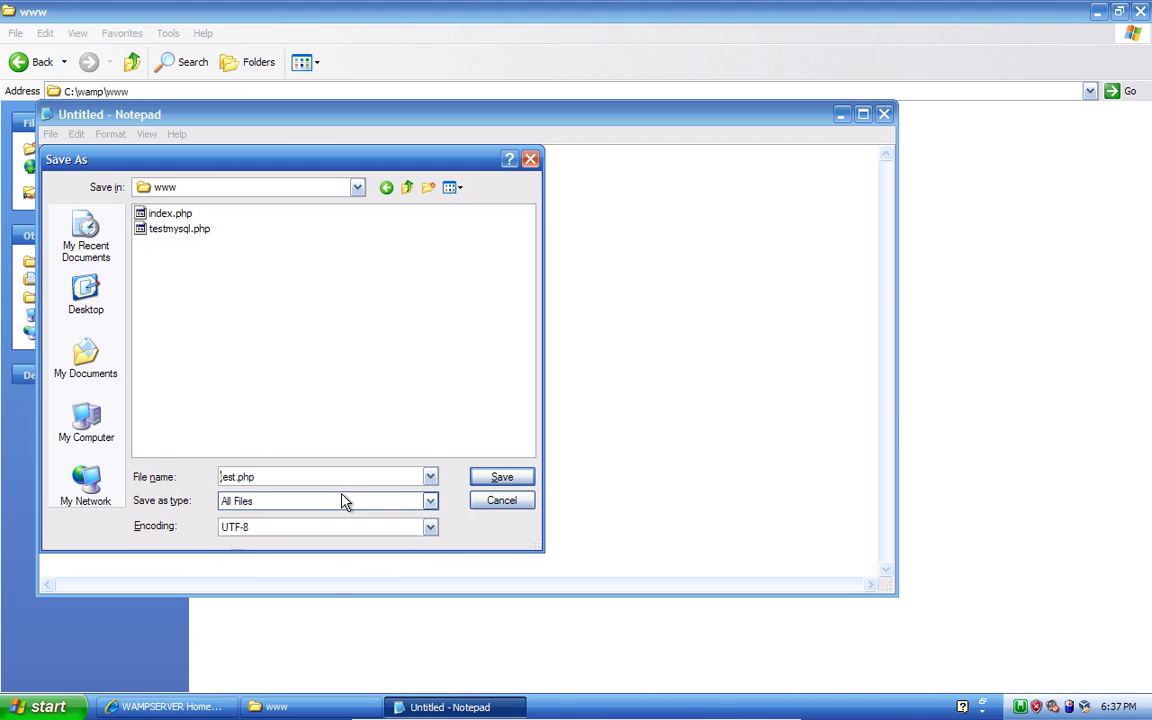
pyautogui.write('"')
pyautogui.press('End')
pyautogui.write('"')
pyautogui.press('Return')
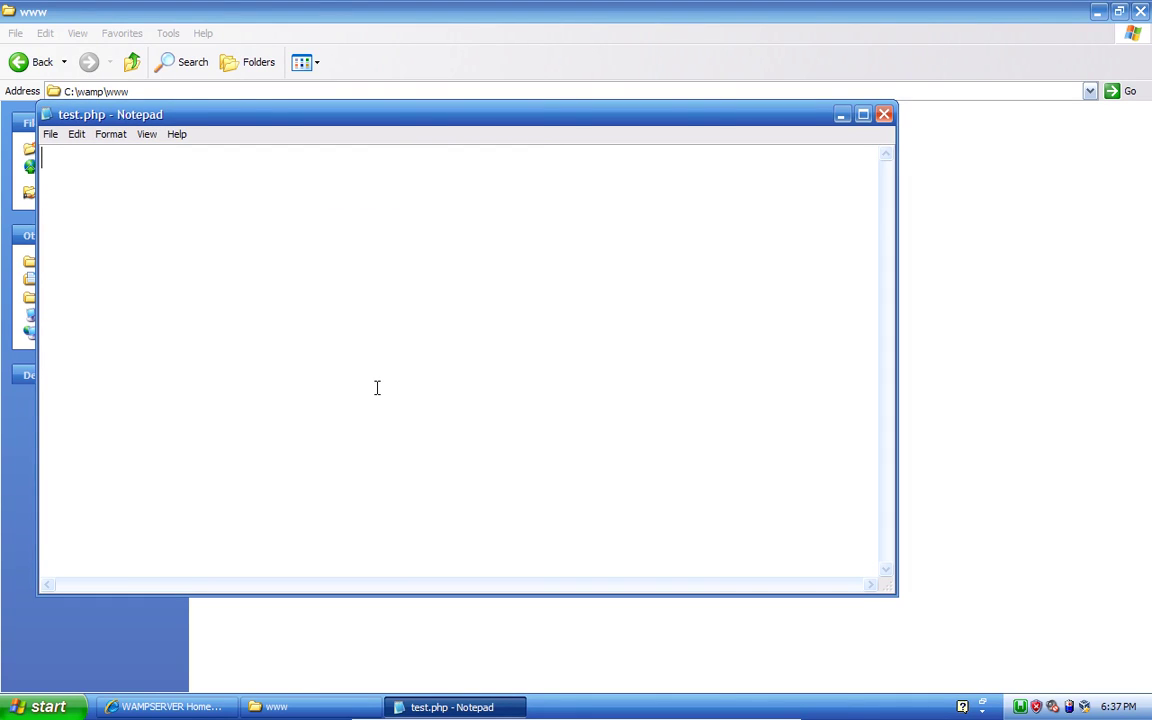
# Write a PHP block in test.php that echoes the text "PHP is running"
pyautogui.write('<?php')
pyautogui.press('Return')
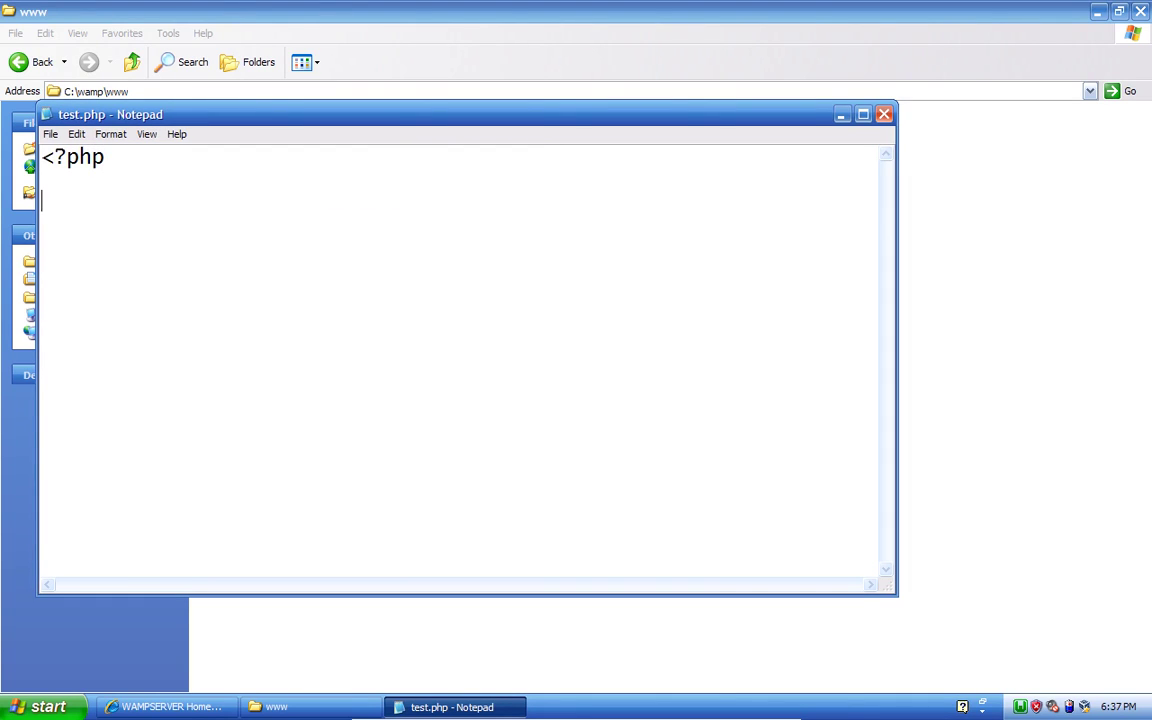
pyautogui.press('Up')
pyautogui.write('ech')
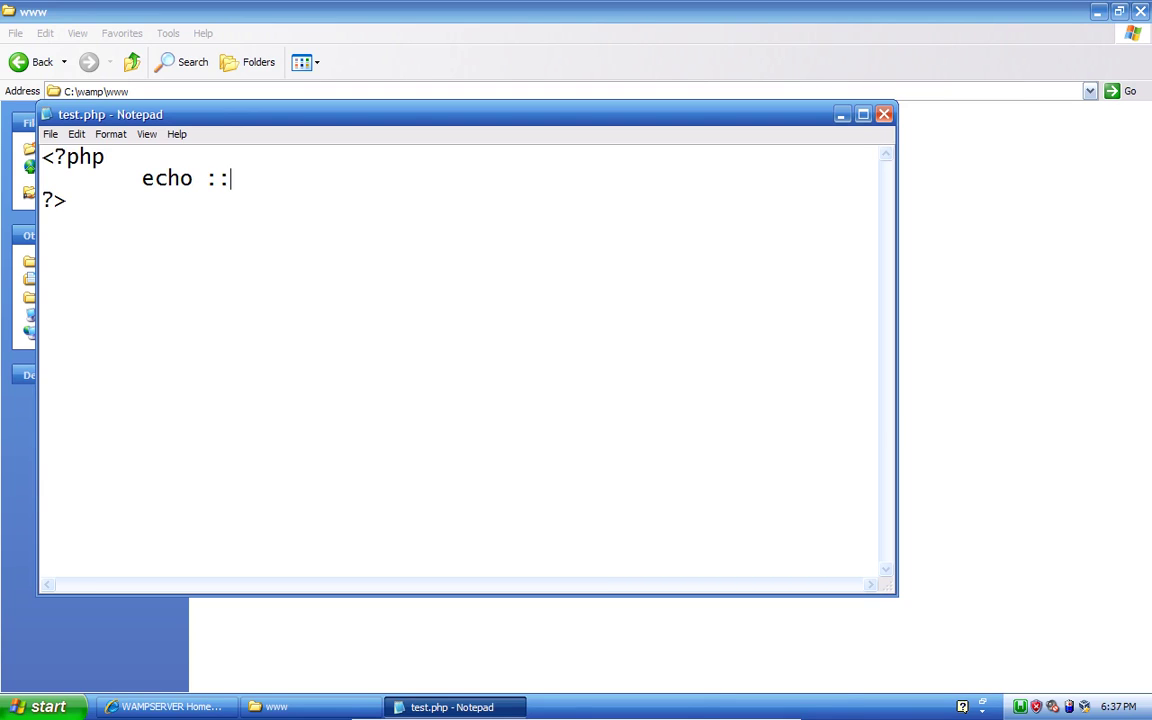
pyautogui.write('o "":PHP is run')
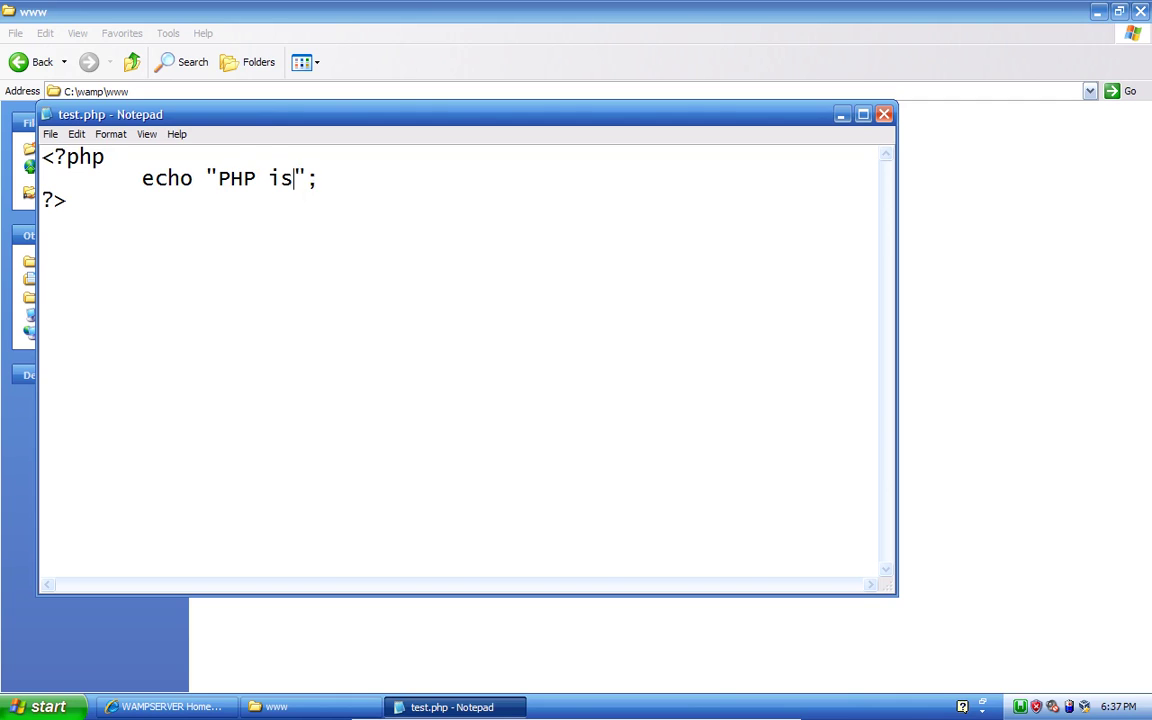
pyautogui.write('ning')
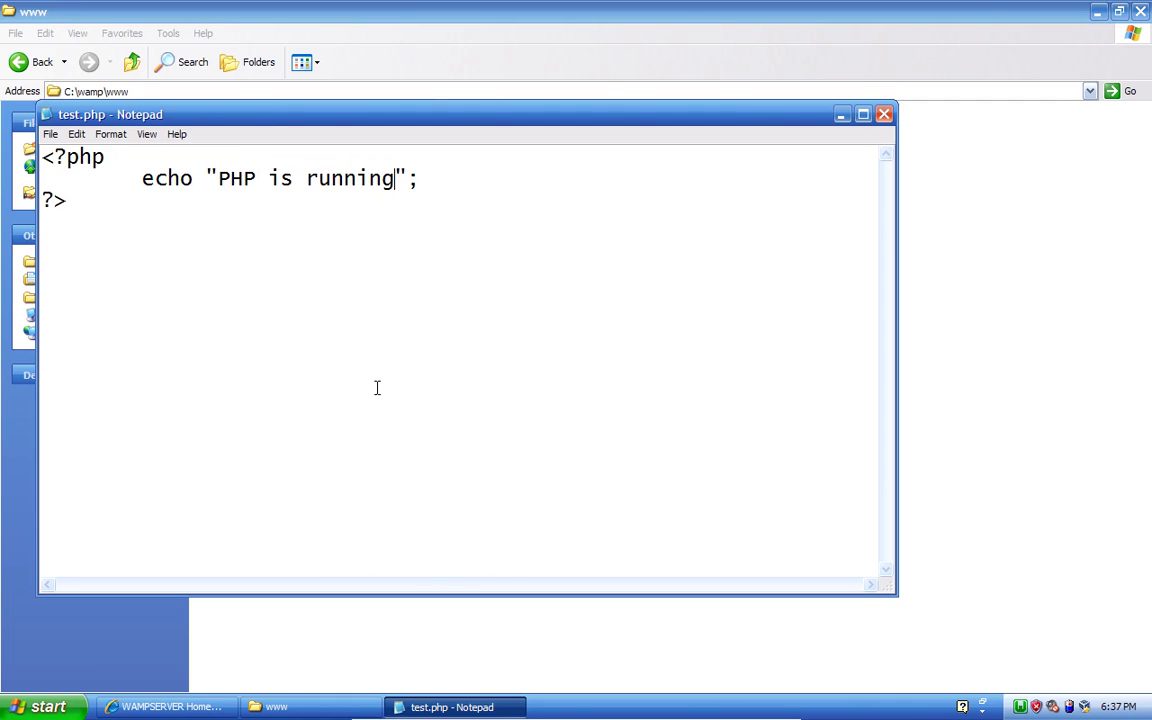
# Switch to the www folder window and check the name of the test.php file
pyautogui.click(427, 666)
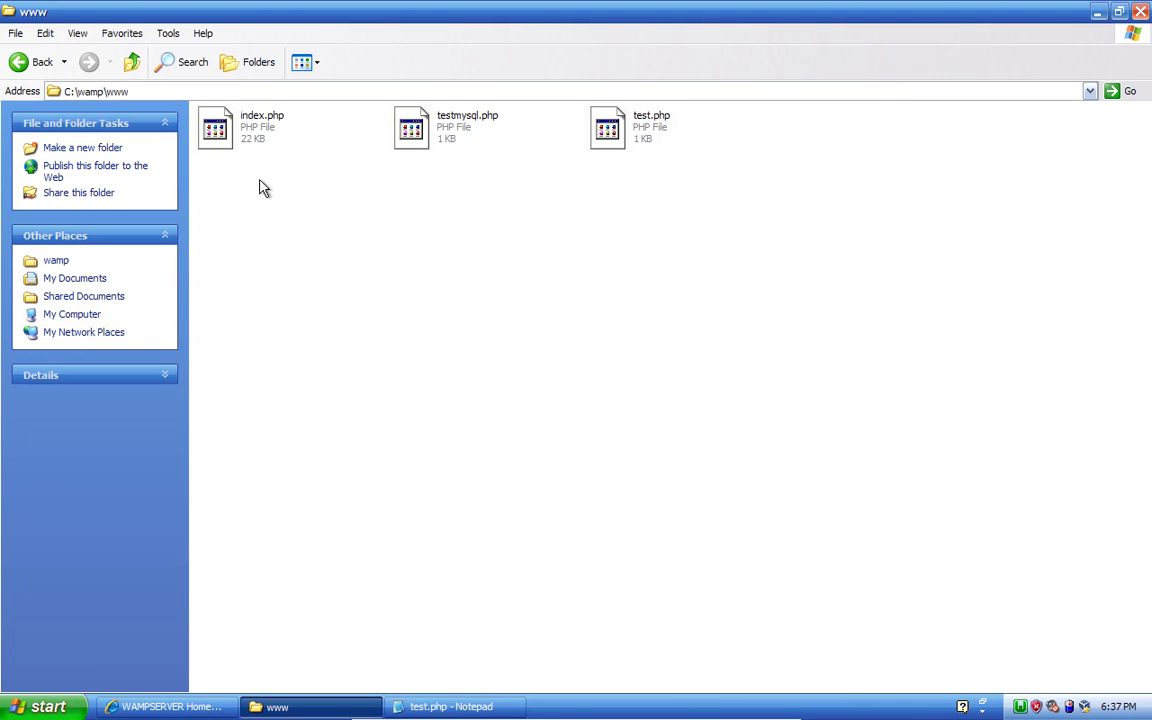
pyautogui.click(656, 141)
pyautogui.click(656, 138)
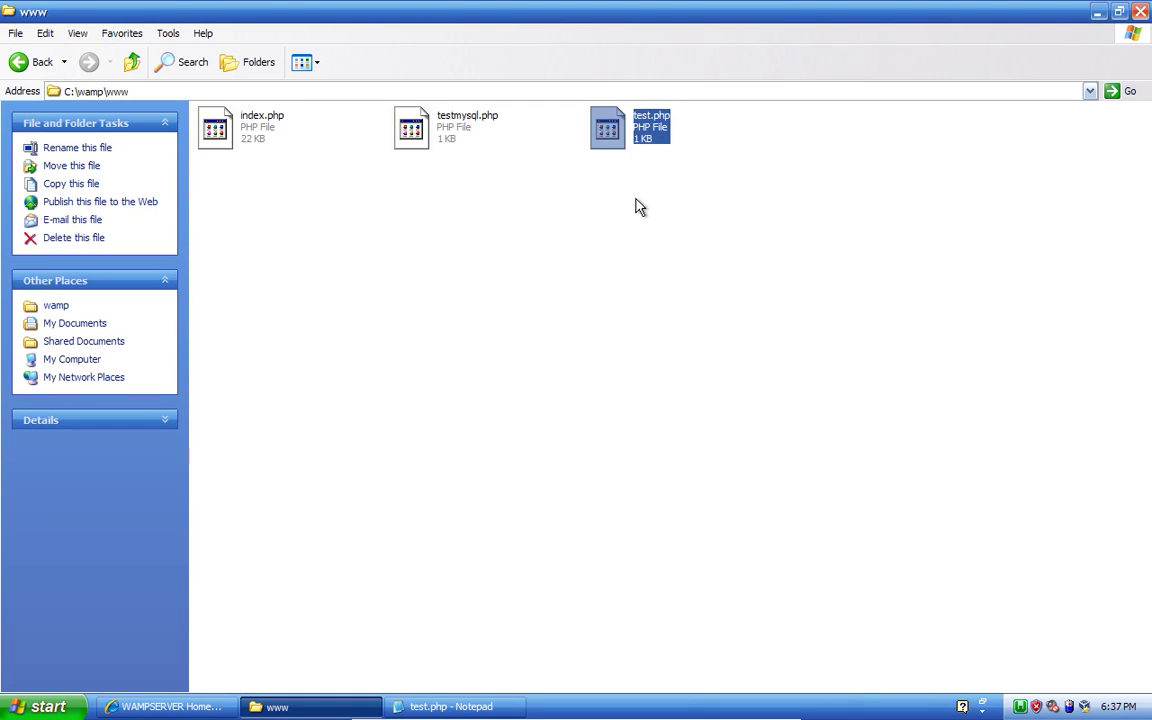
pyautogui.press('Return')
pyautogui.click(486, 265)
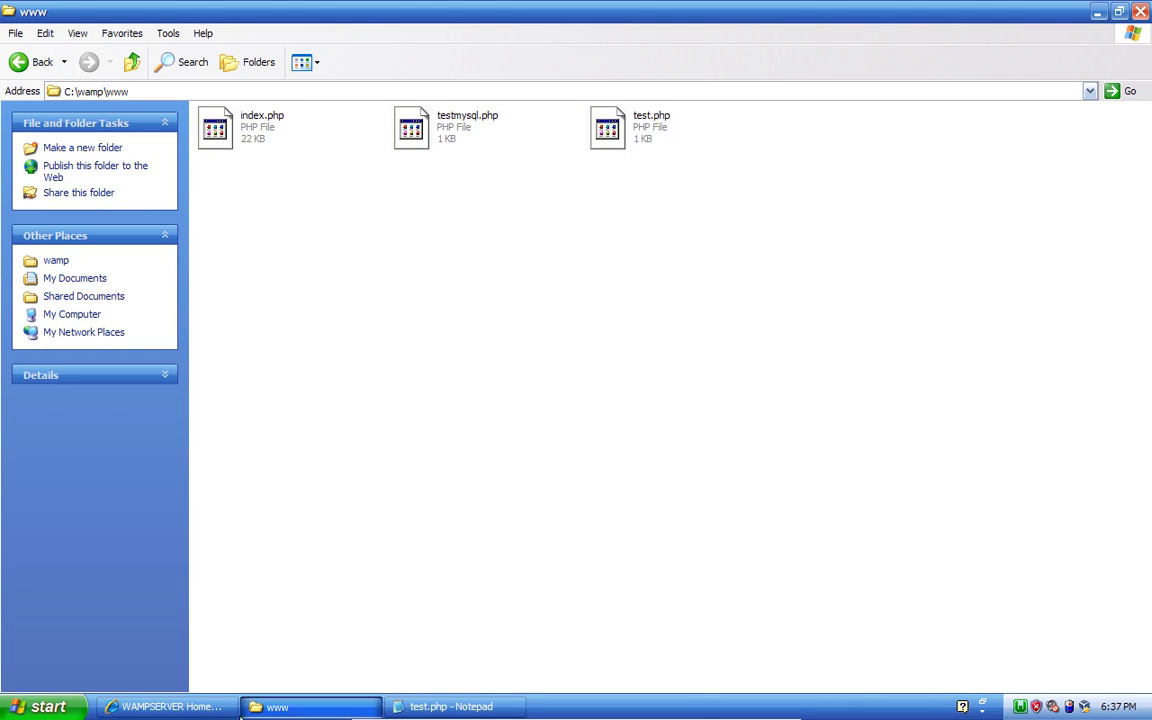
pyautogui.click(203, 707)
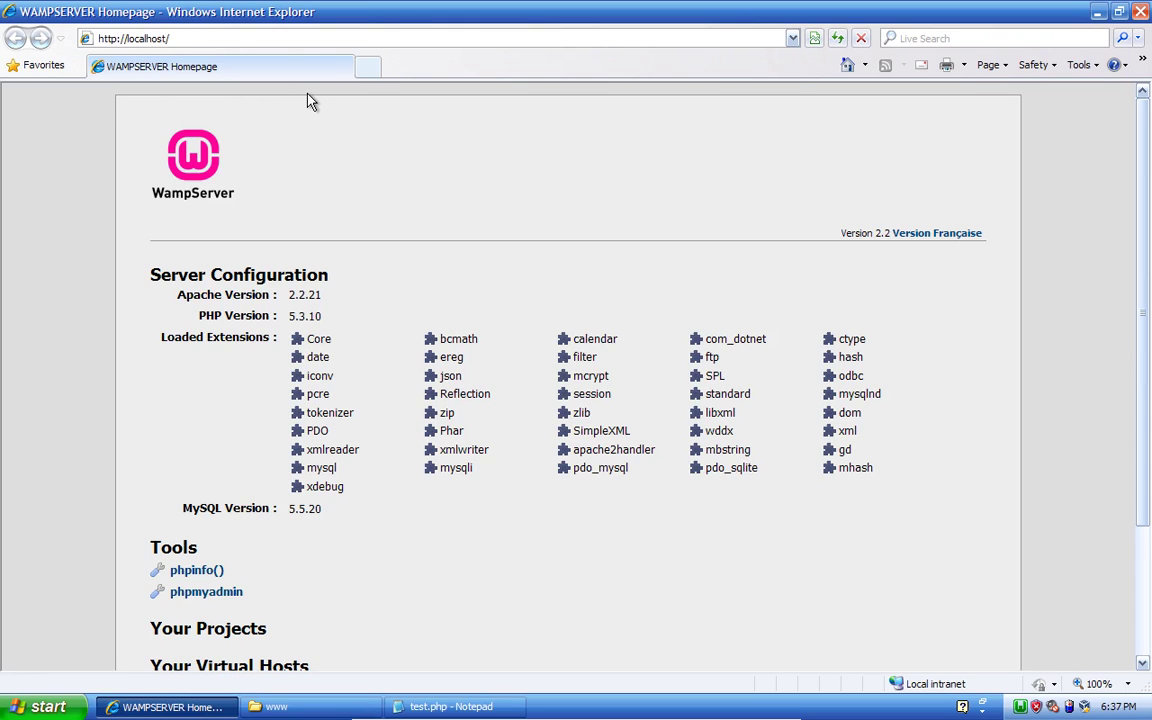
pyautogui.write('test.php')
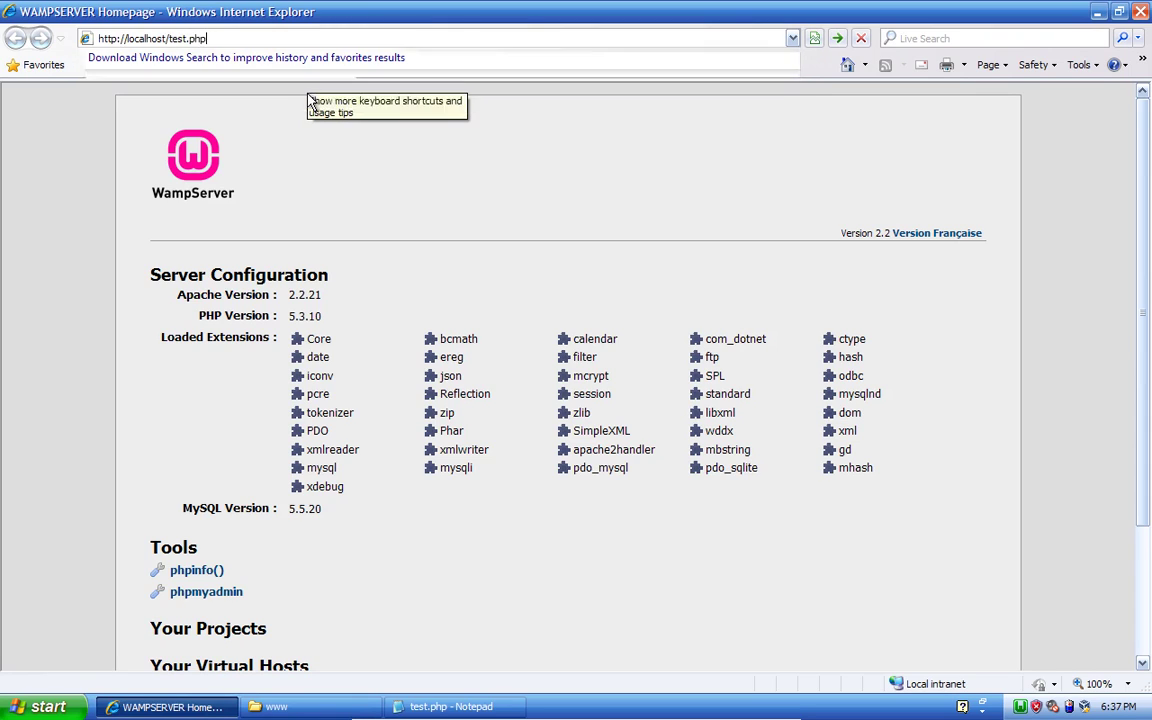
pyautogui.press('Return')
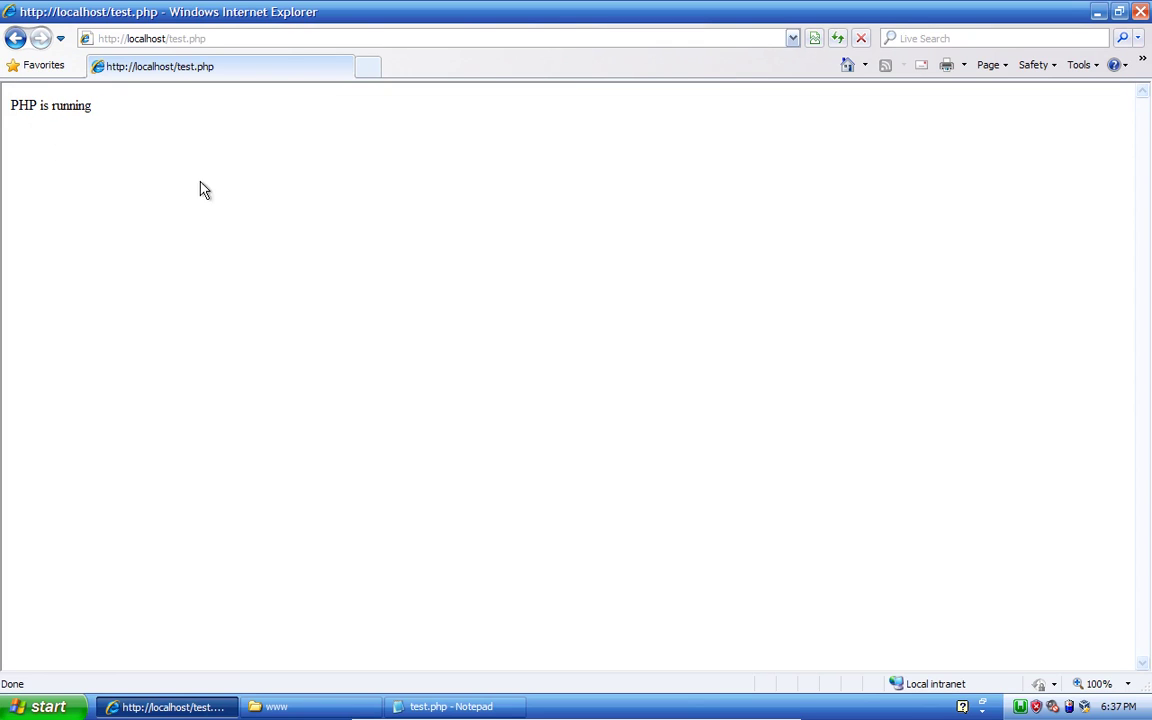
# View the source of the test.php page, highlight its output text, and close the source window
pyautogui.rightClick(343, 280)
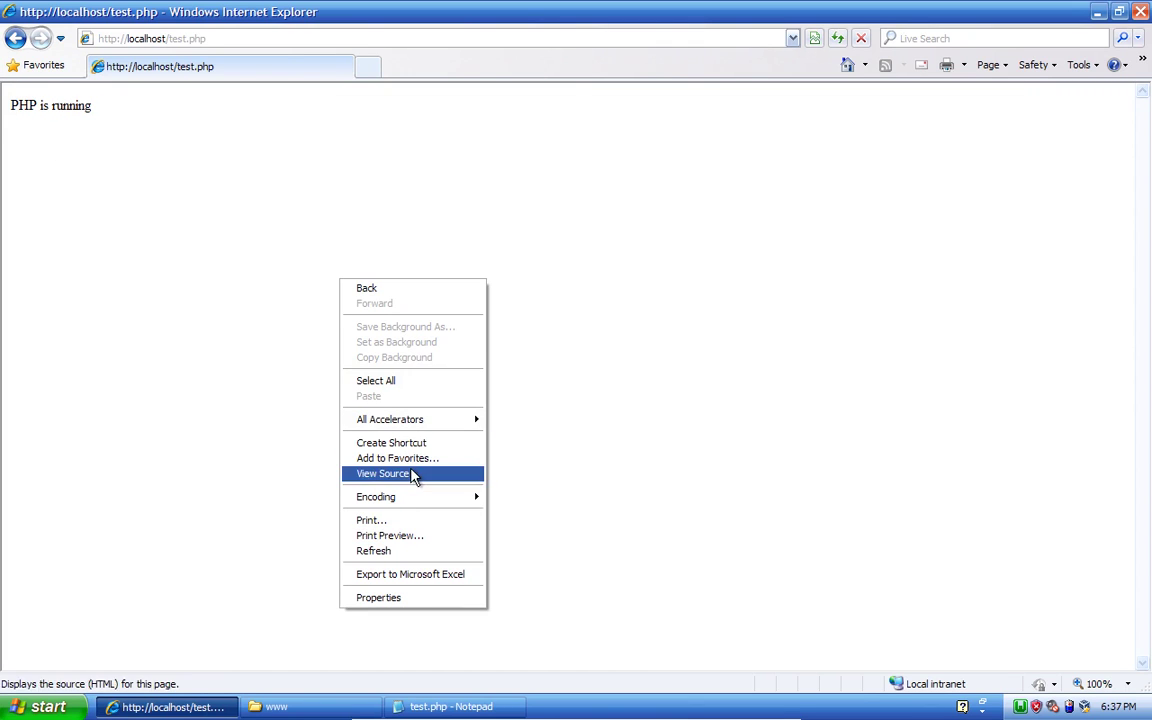
pyautogui.click(410, 474)
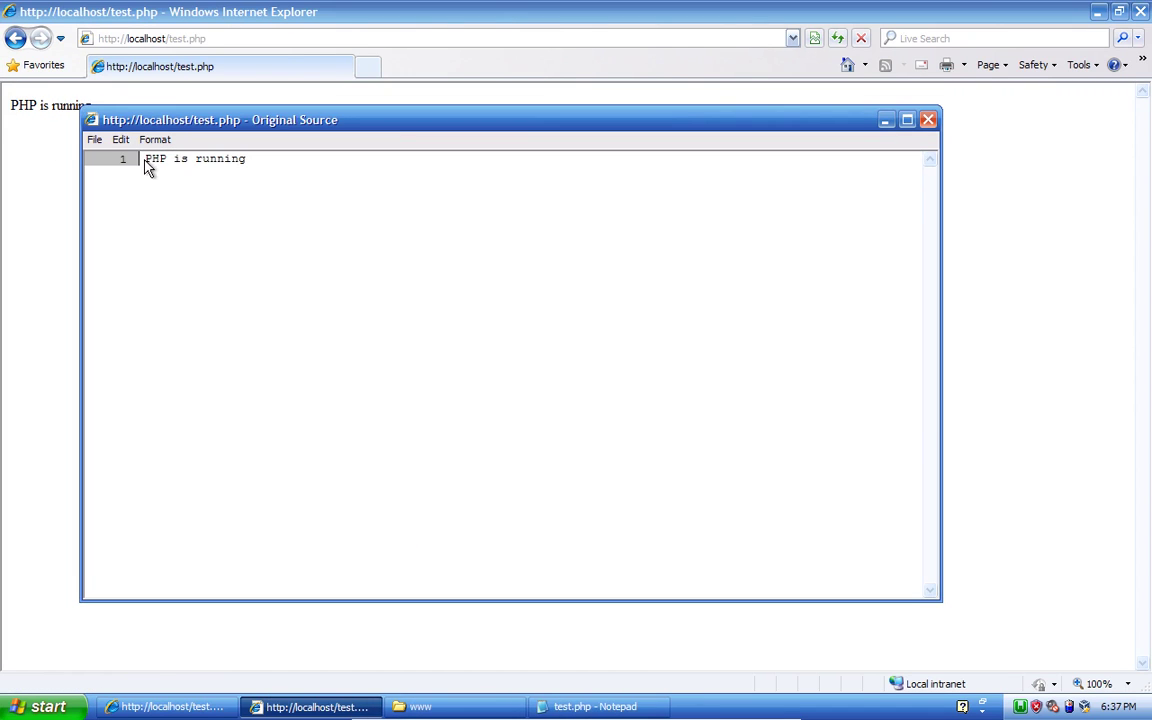
pyautogui.moveTo(145, 160); pyautogui.dragTo(299, 190)
pyautogui.click(302, 262)
pyautogui.click(928, 121)
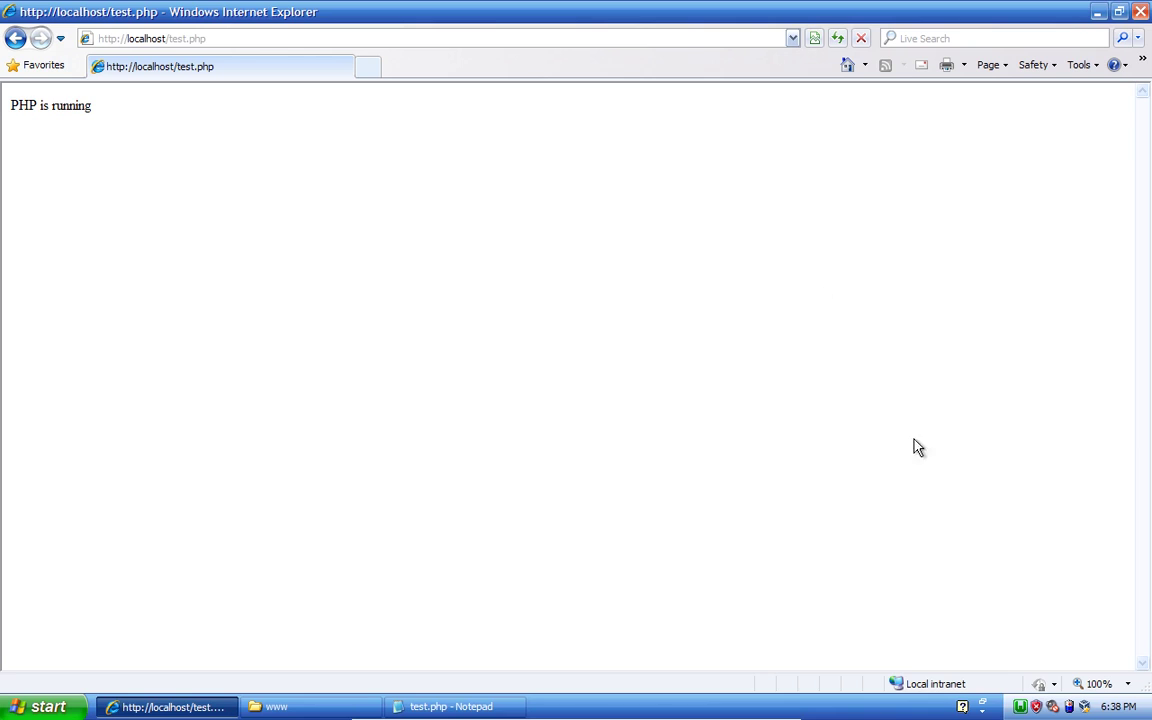
# Open the www directory through WampServer, and open Apache's httpd.conf file in a maximized window
pyautogui.click(1020, 707)
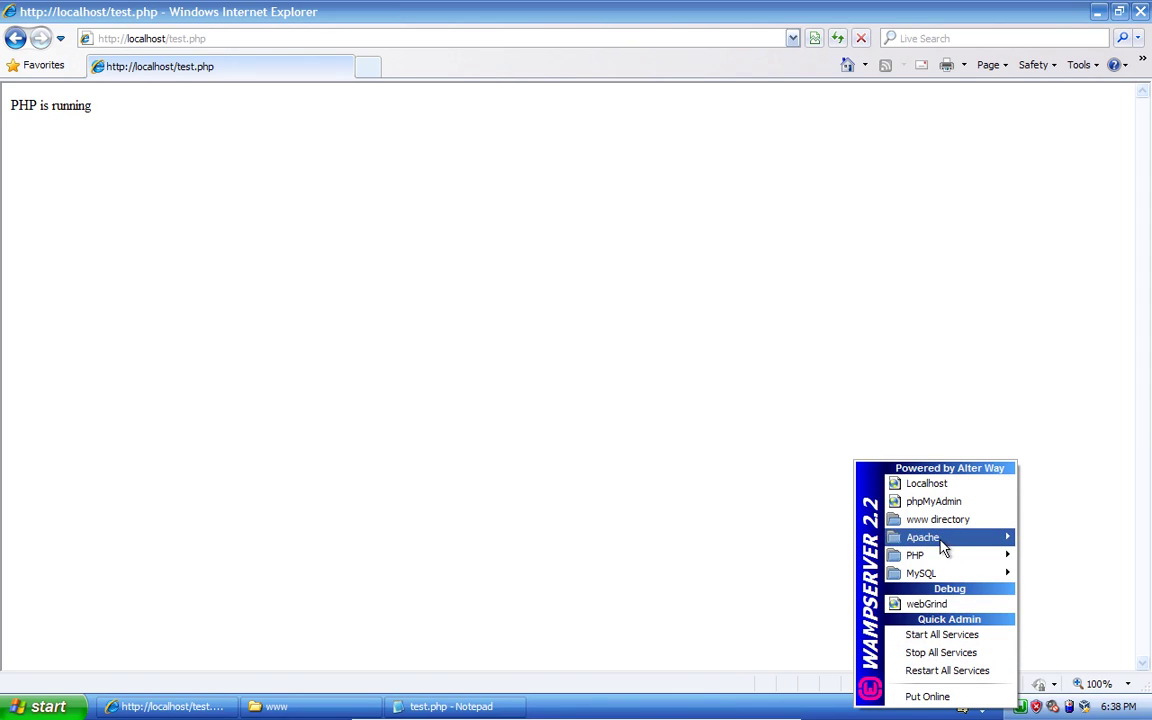
pyautogui.moveTo(940, 562)
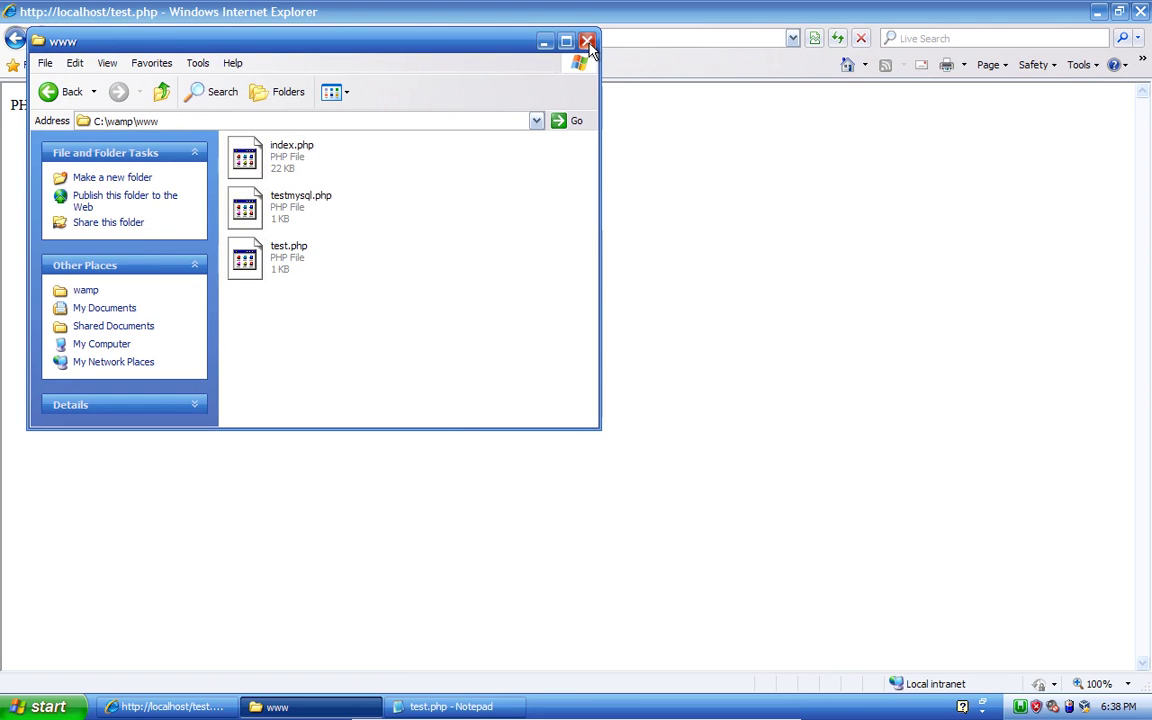
pyautogui.click(1020, 706)
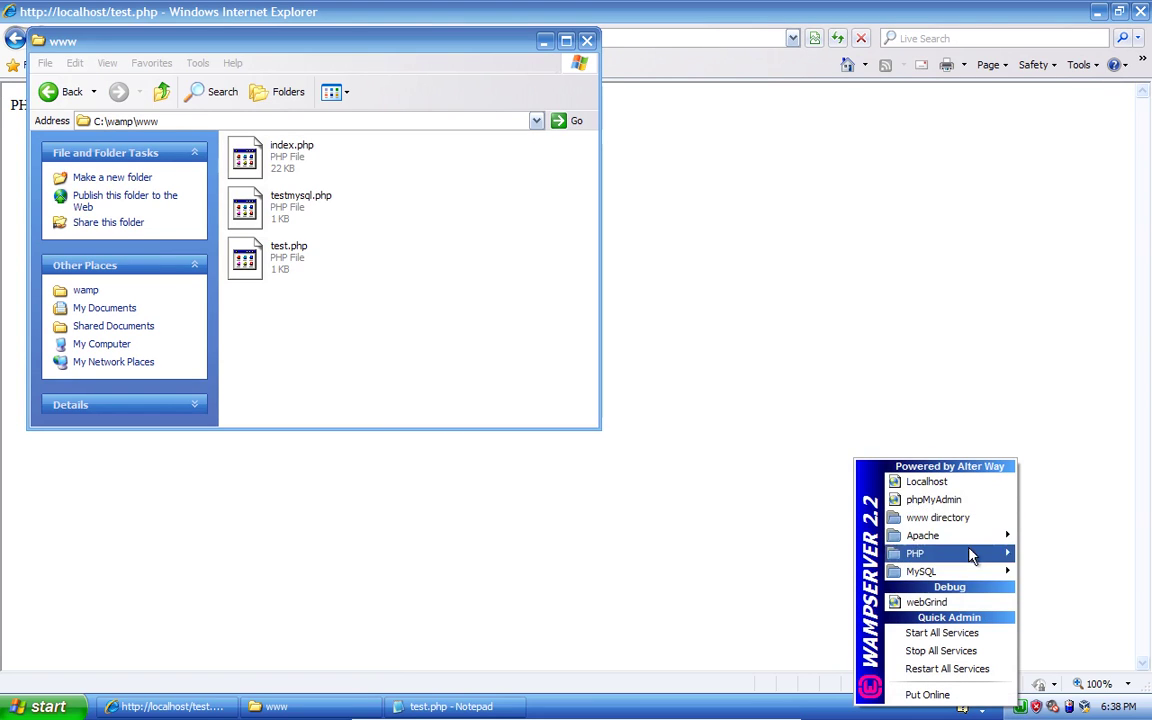
pyautogui.moveTo(1010, 538)
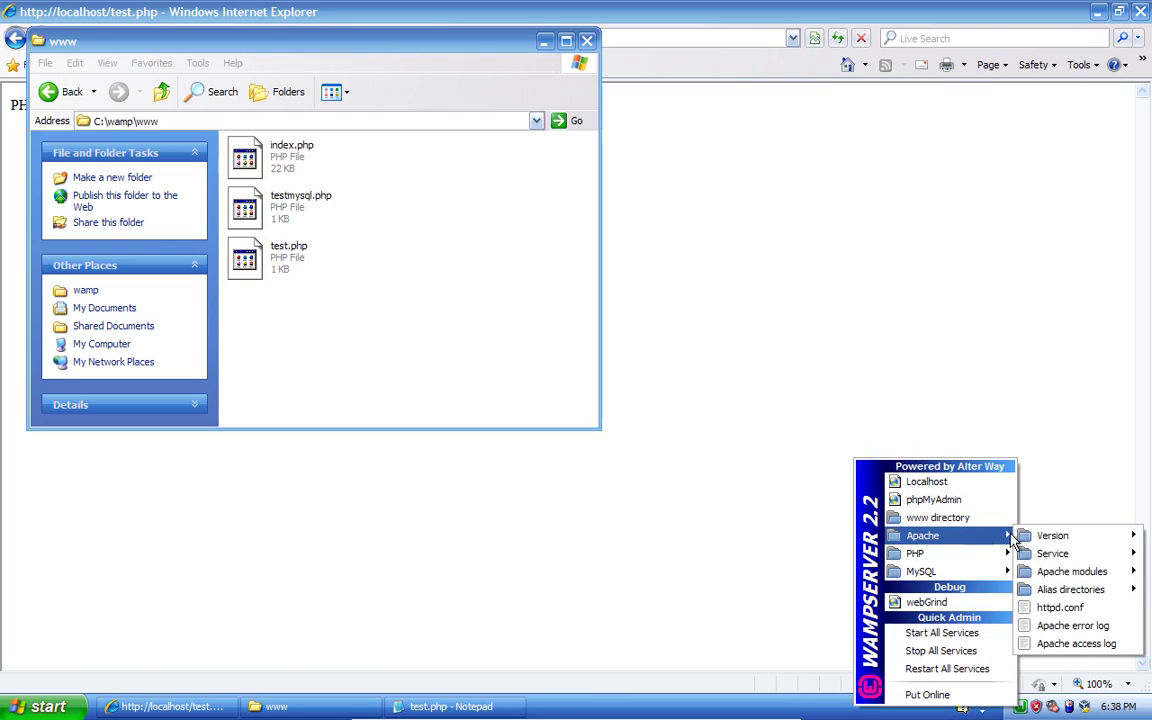
pyautogui.click(1098, 610)
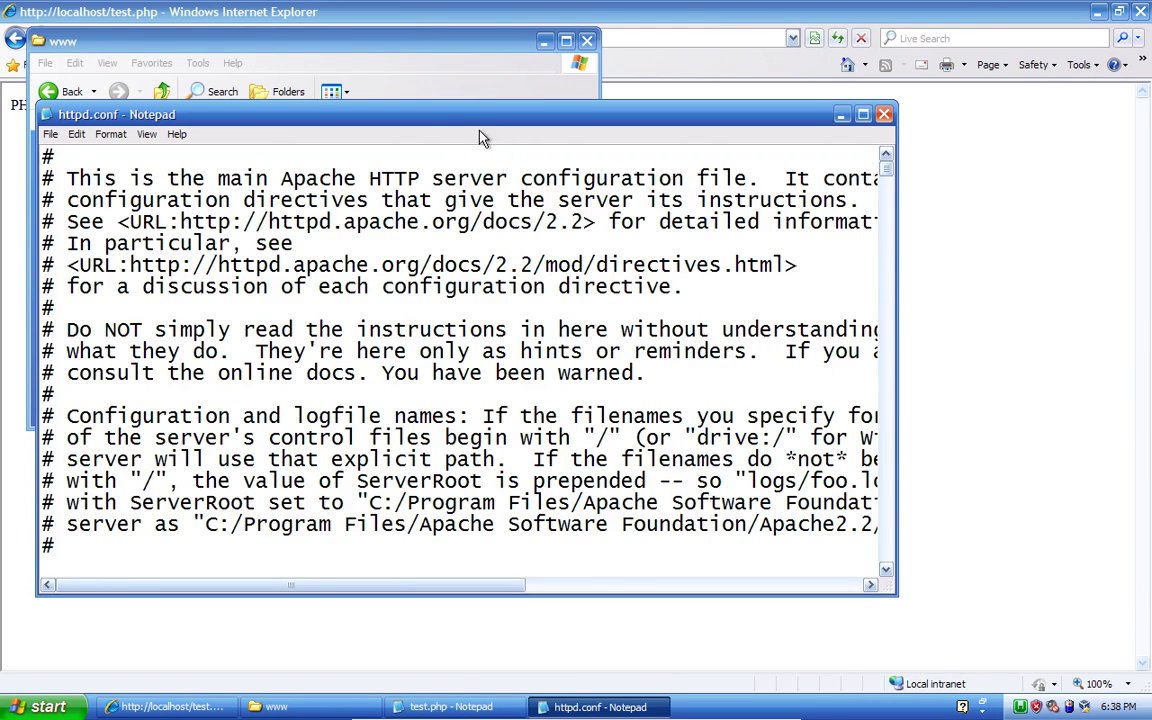
pyautogui.doubleClick(450, 121)
# Find the DocumentRoot directive in httpd.conf and highlight the whole line
pyautogui.scroll(-8, 258, 233)
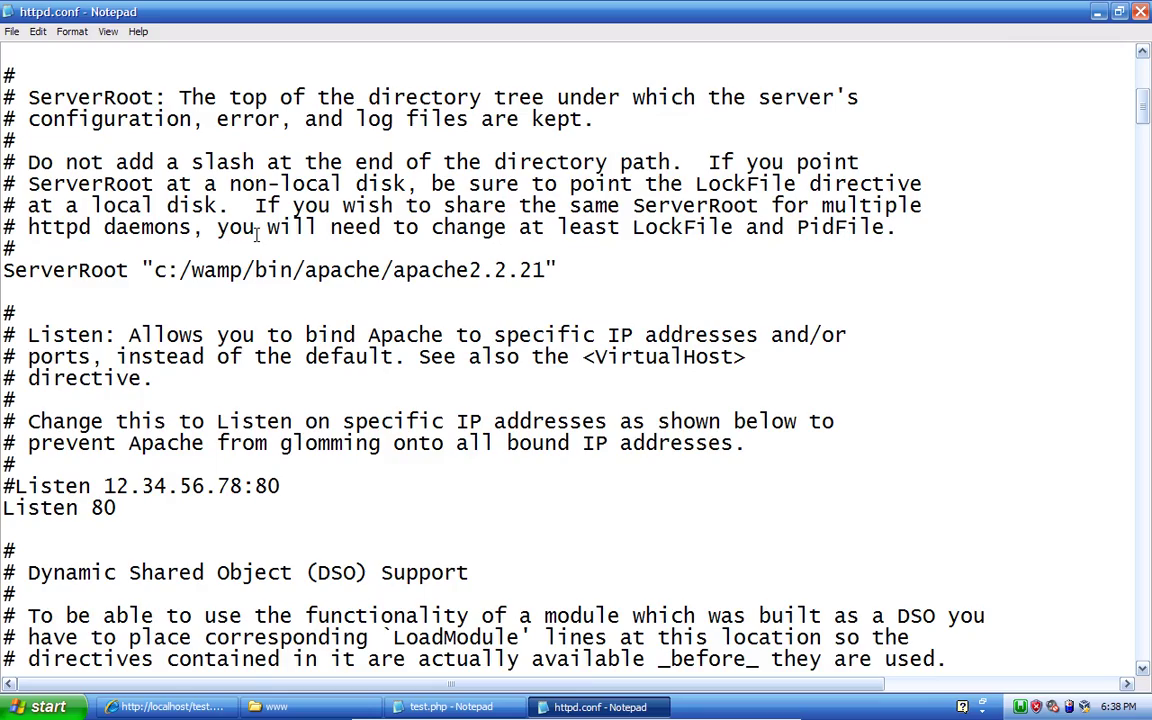
pyautogui.scroll(-17, 258, 233)
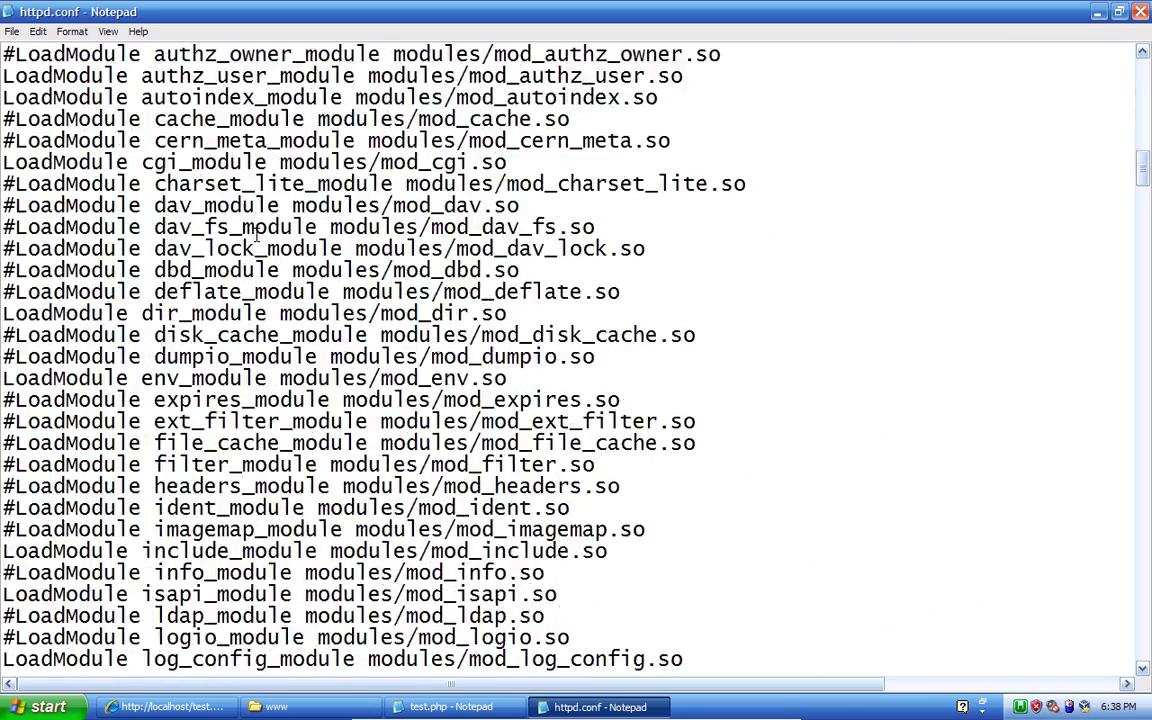
pyautogui.scroll(-20, 258, 233)
pyautogui.scroll(-8, 258, 233)
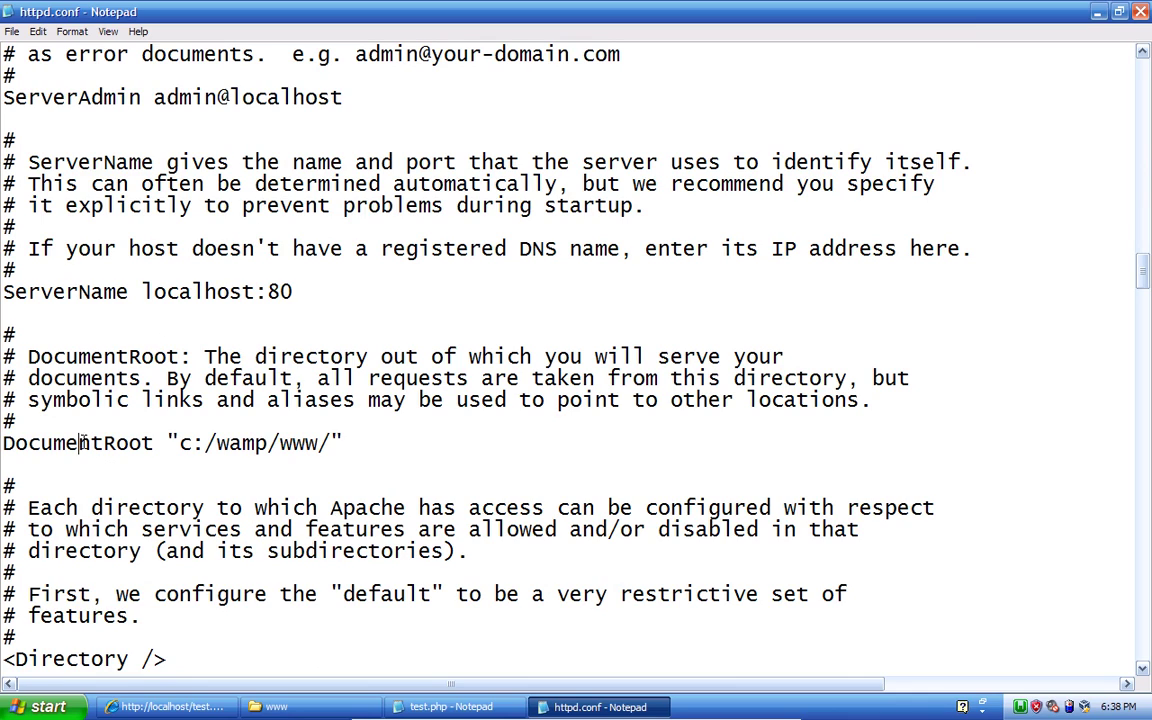
pyautogui.hotkey('shift', 'End')
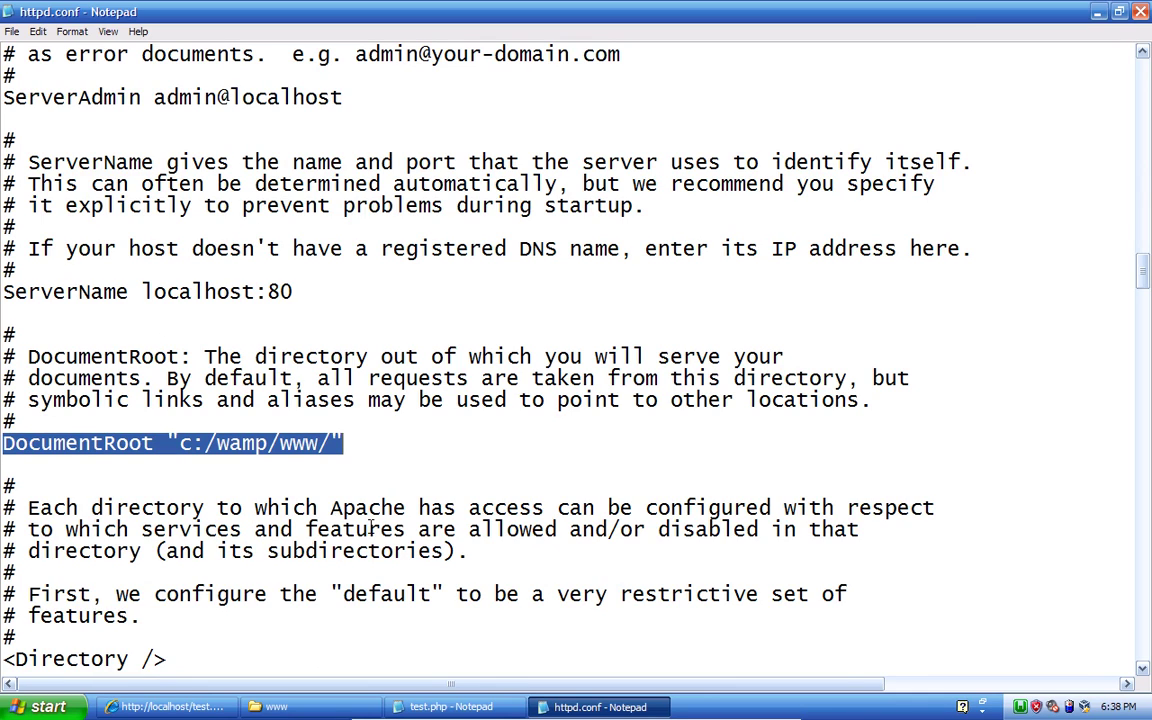
# Show the desktop and create a new folder there named "web"
pyautogui.press('super+d')
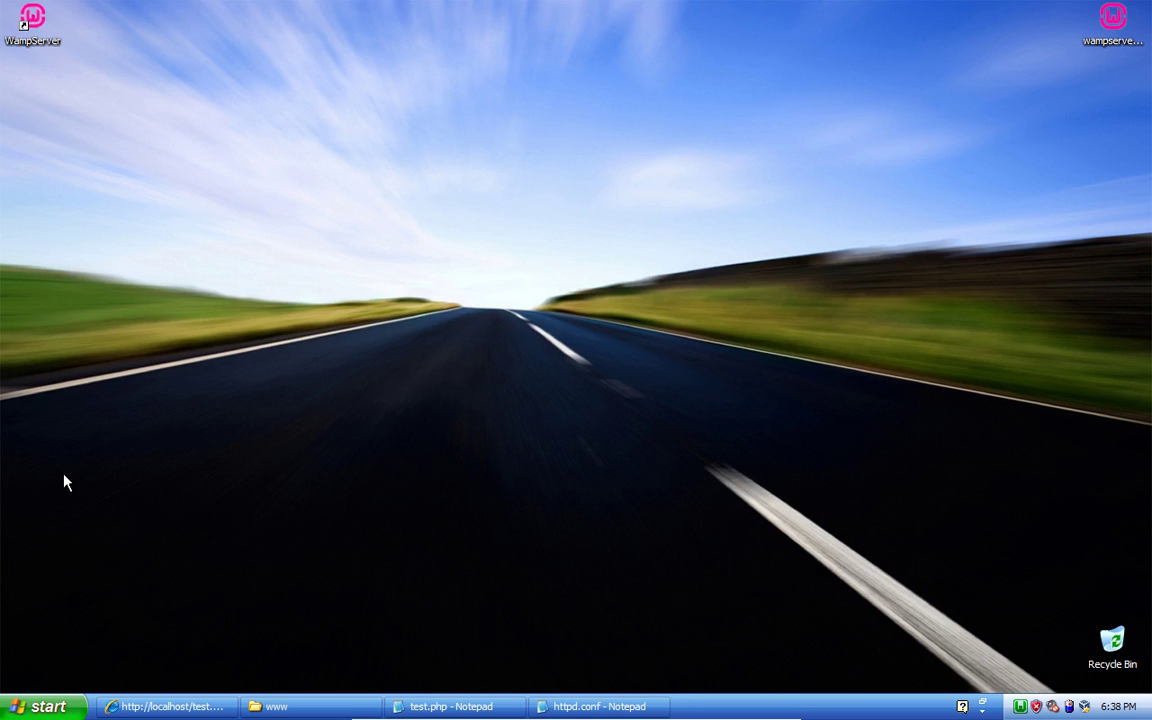
pyautogui.rightClick(188, 224)
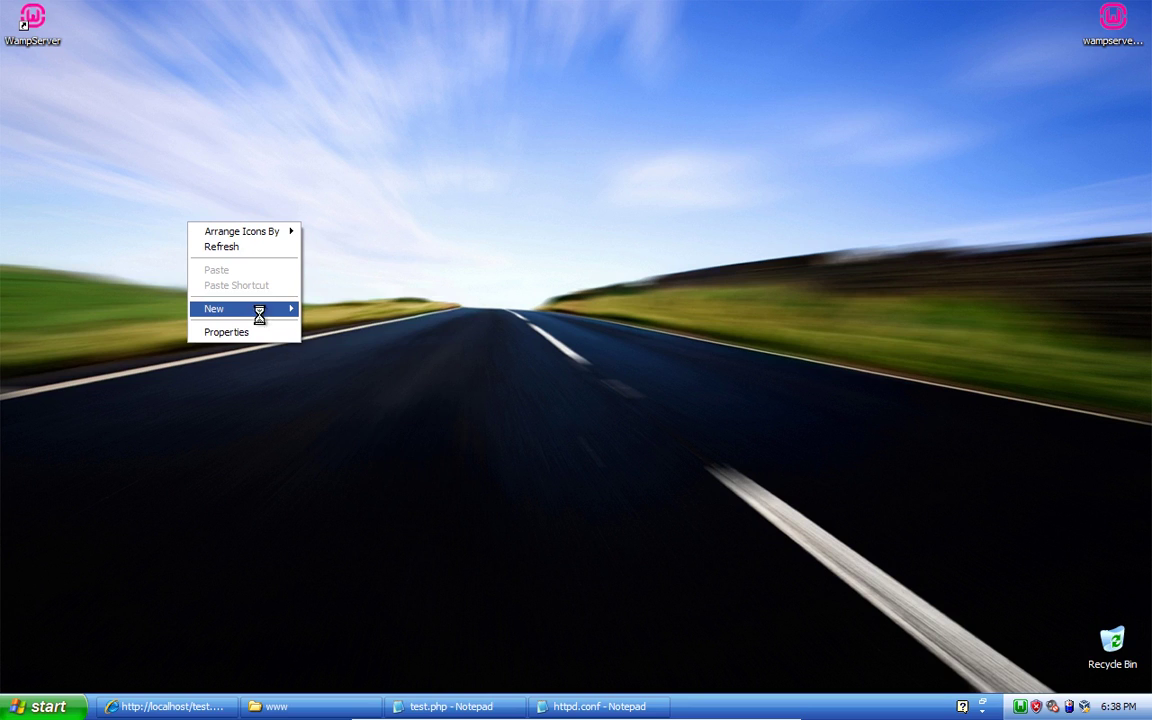
pyautogui.click(258, 312)
pyautogui.click(316, 307)
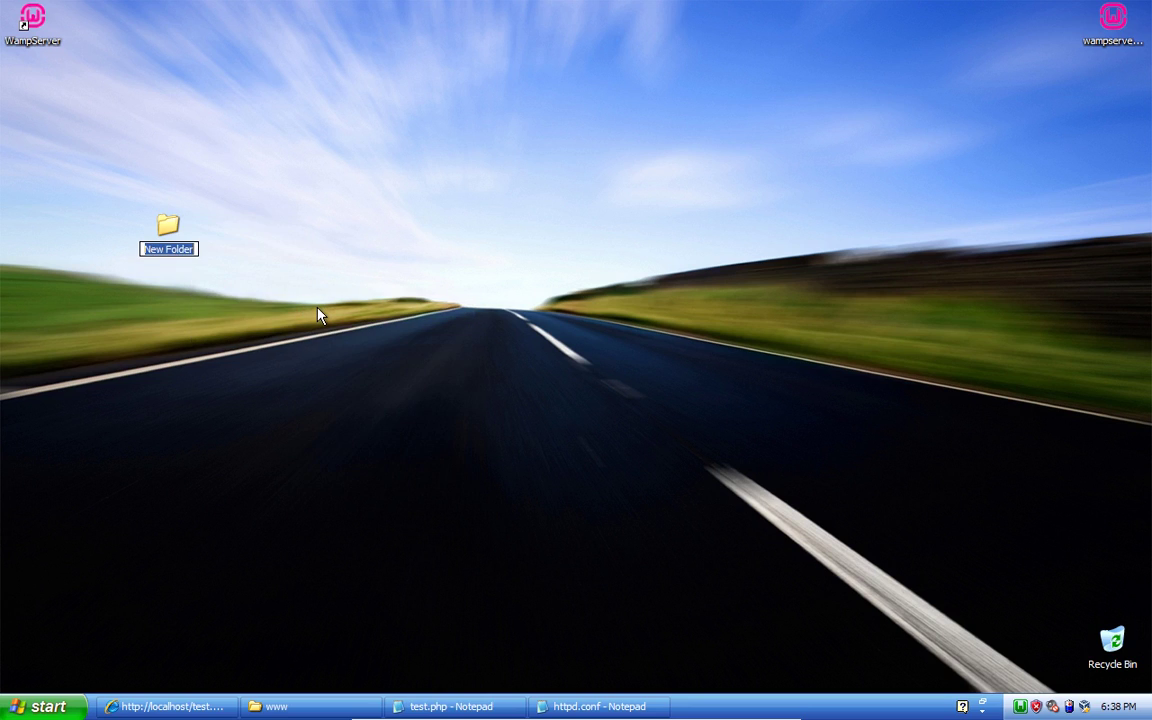
pyautogui.write('web')
pyautogui.press('Return')
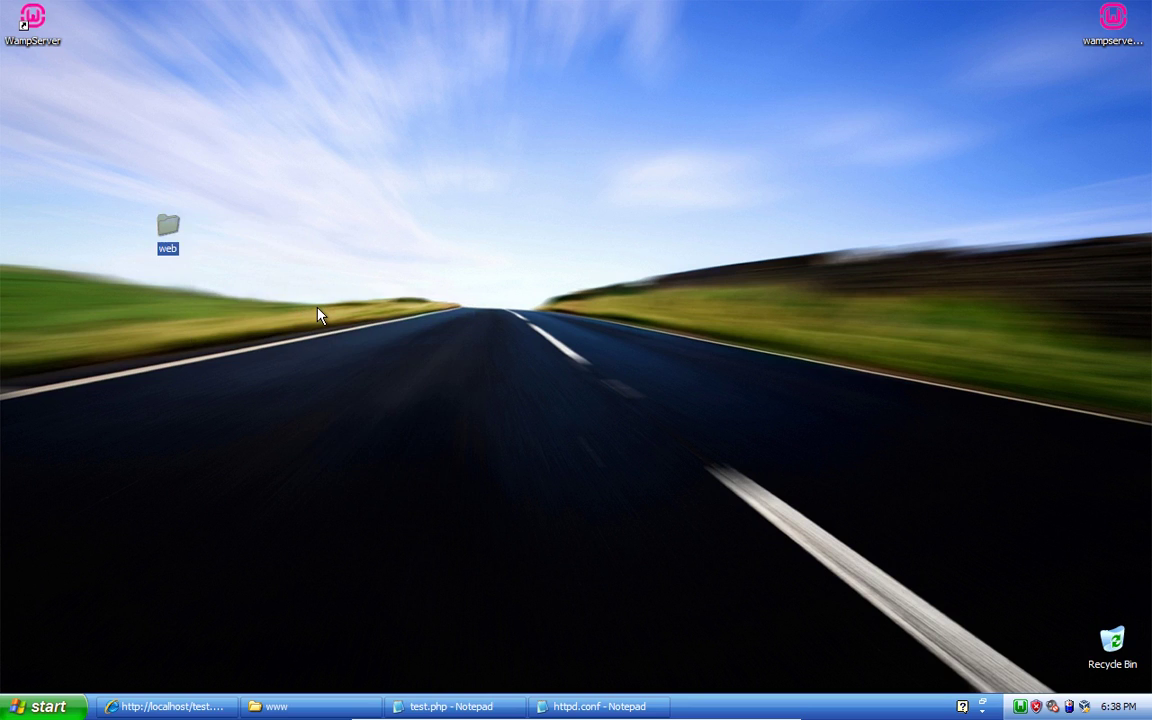
pyautogui.click(318, 315)
# Open the web folder on the desktop and copy its full path from the address
pyautogui.doubleClick(170, 230)
pyautogui.click(408, 228)
pyautogui.rightClick(411, 227)
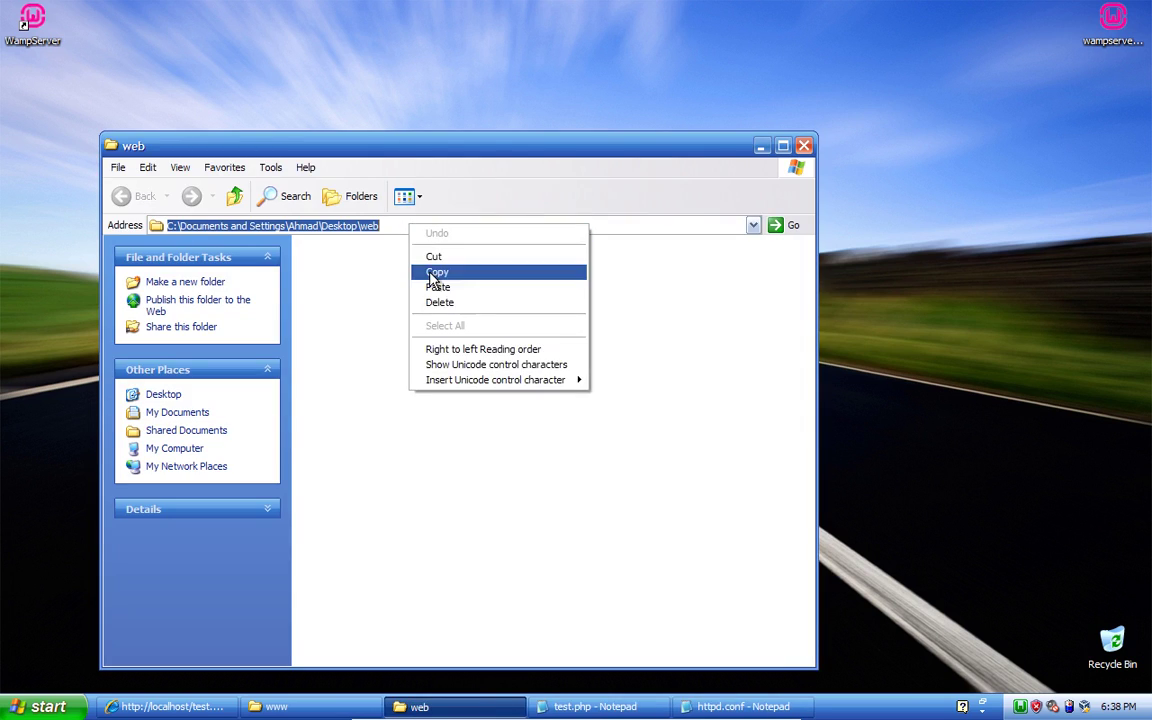
pyautogui.click(440, 270)
# In httpd.conf, add a DocumentRoot line with the web folder's path in quotation marks and comment out the c:/wamp/www/ line with #
pyautogui.click(712, 708)
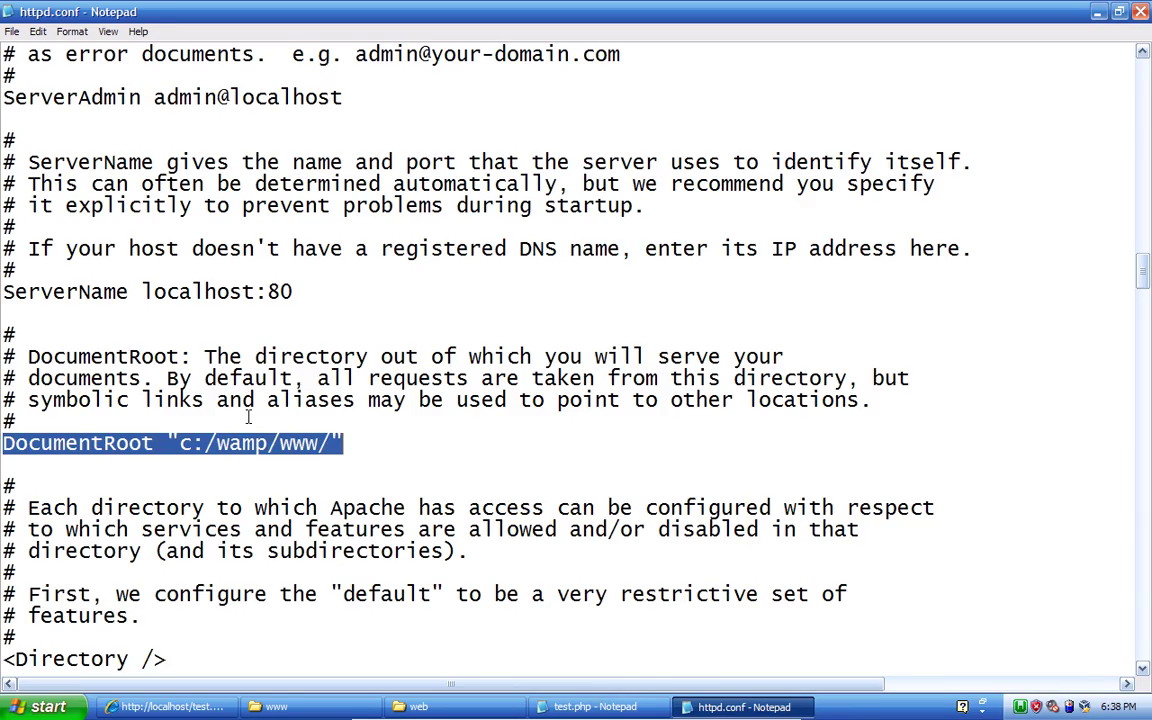
pyautogui.click(180, 443)
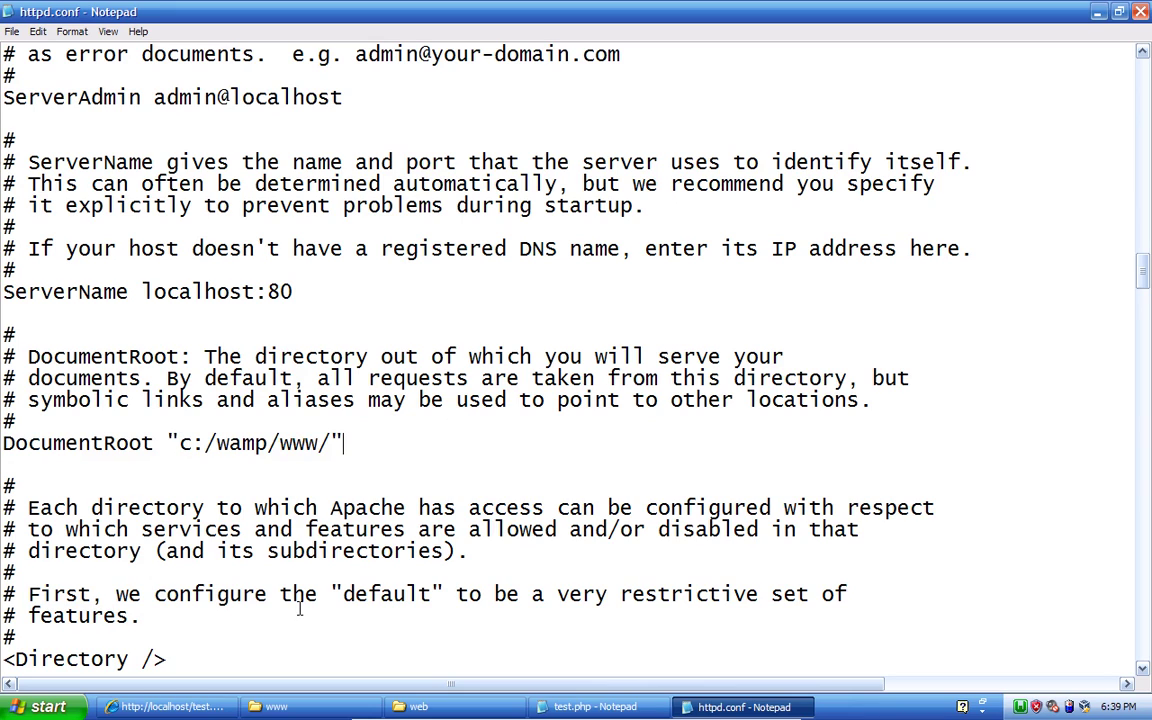
pyautogui.press('Return')
pyautogui.write('Document')
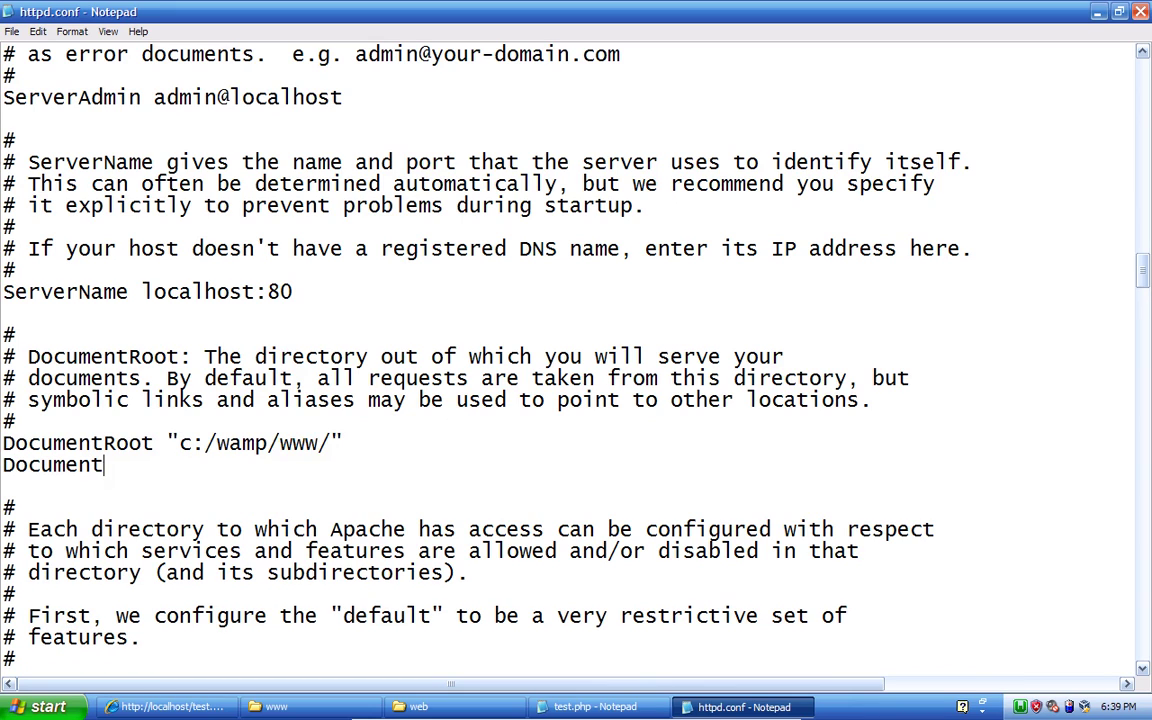
pyautogui.write('Root ""')
pyautogui.press('Left')
pyautogui.hotkey('ctrl', 'v')
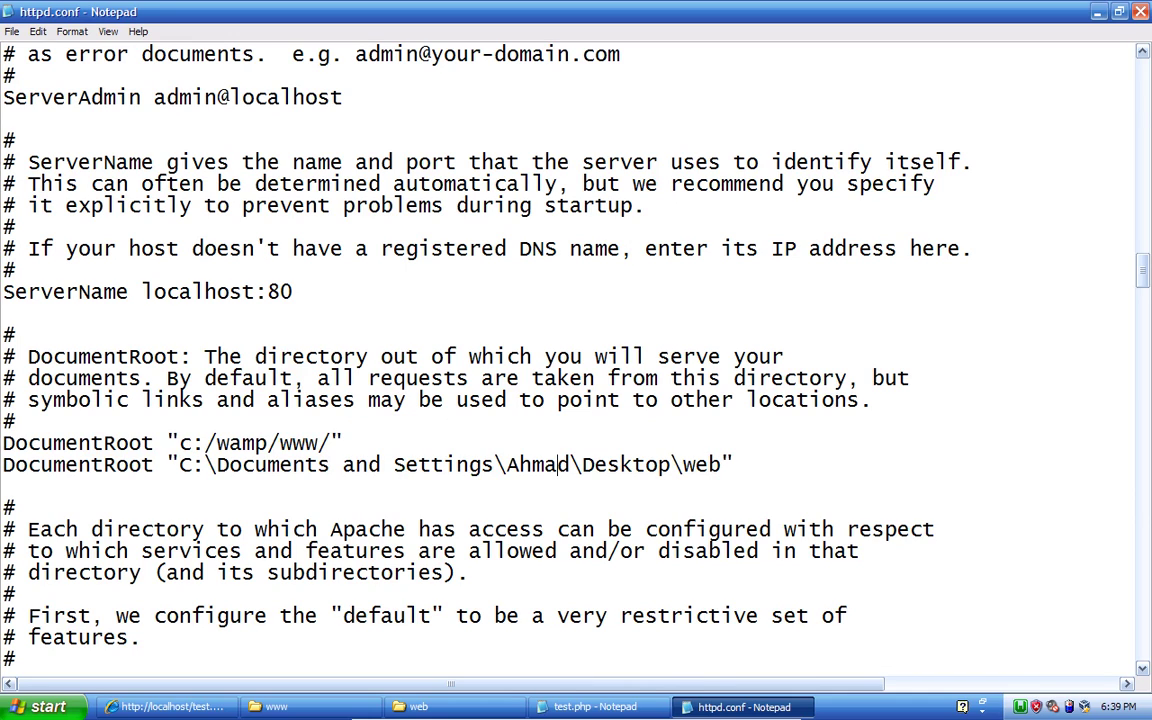
pyautogui.press('Up')
pyautogui.write('#')
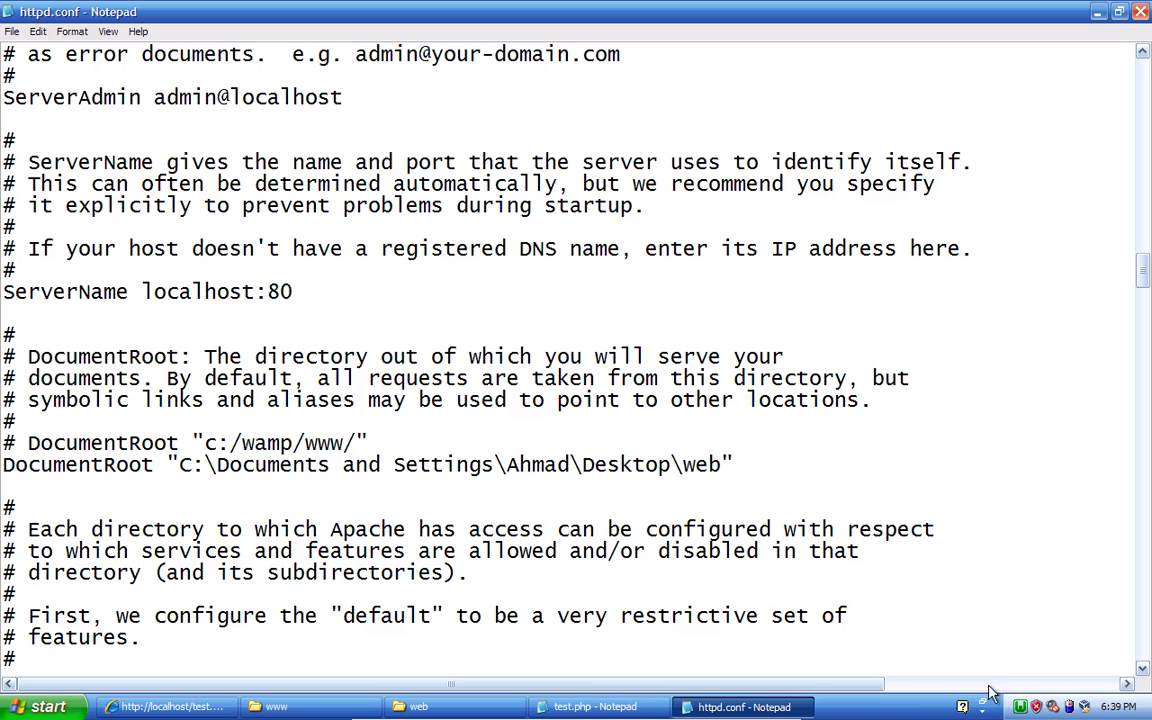
# Restart all WampServer services and refresh the test.php page in the browser
pyautogui.click(1020, 707)
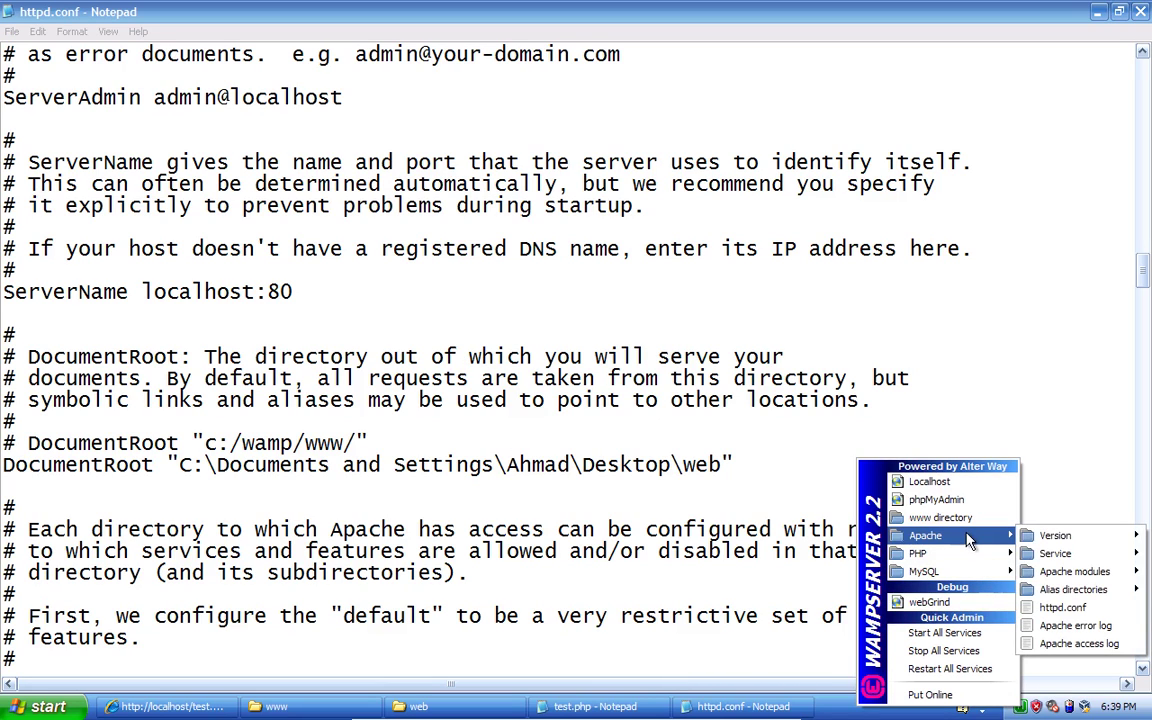
pyautogui.click(966, 664)
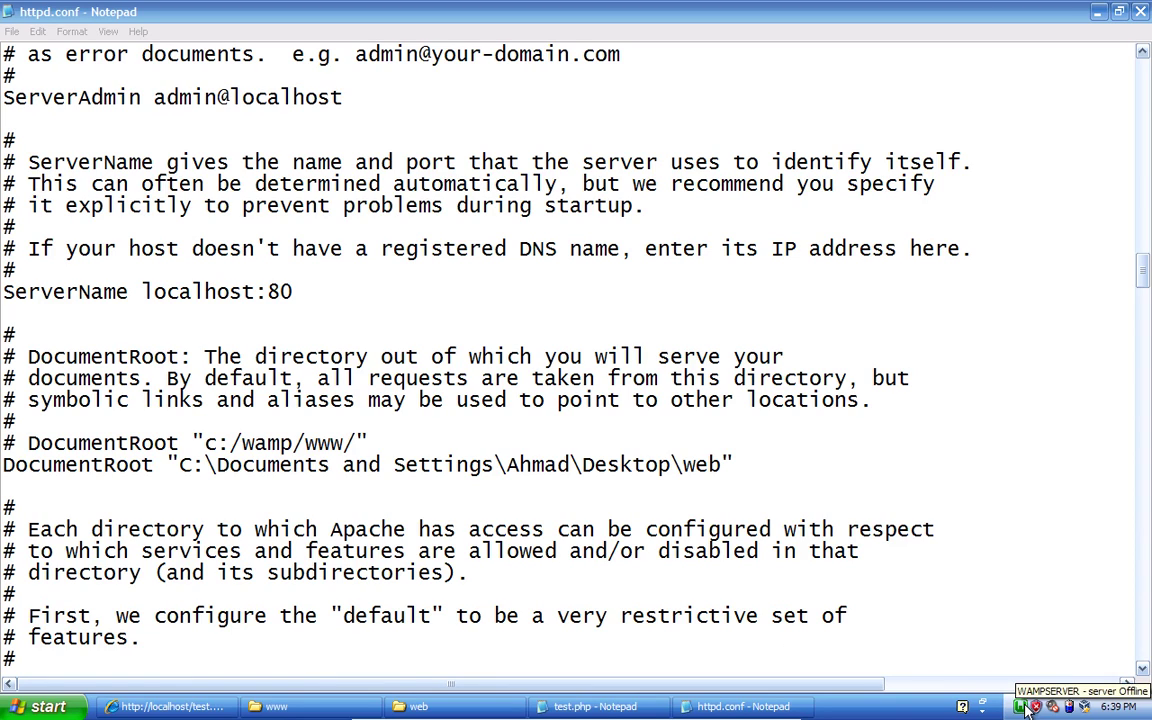
pyautogui.click(165, 707)
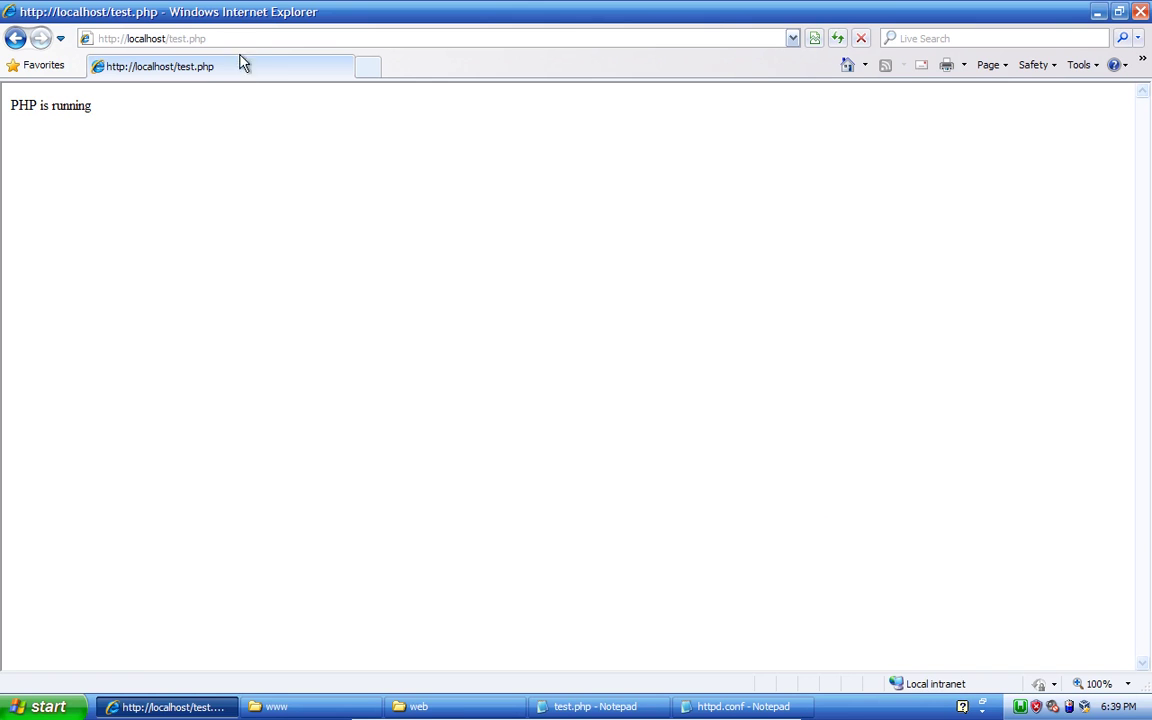
pyautogui.press('F5')
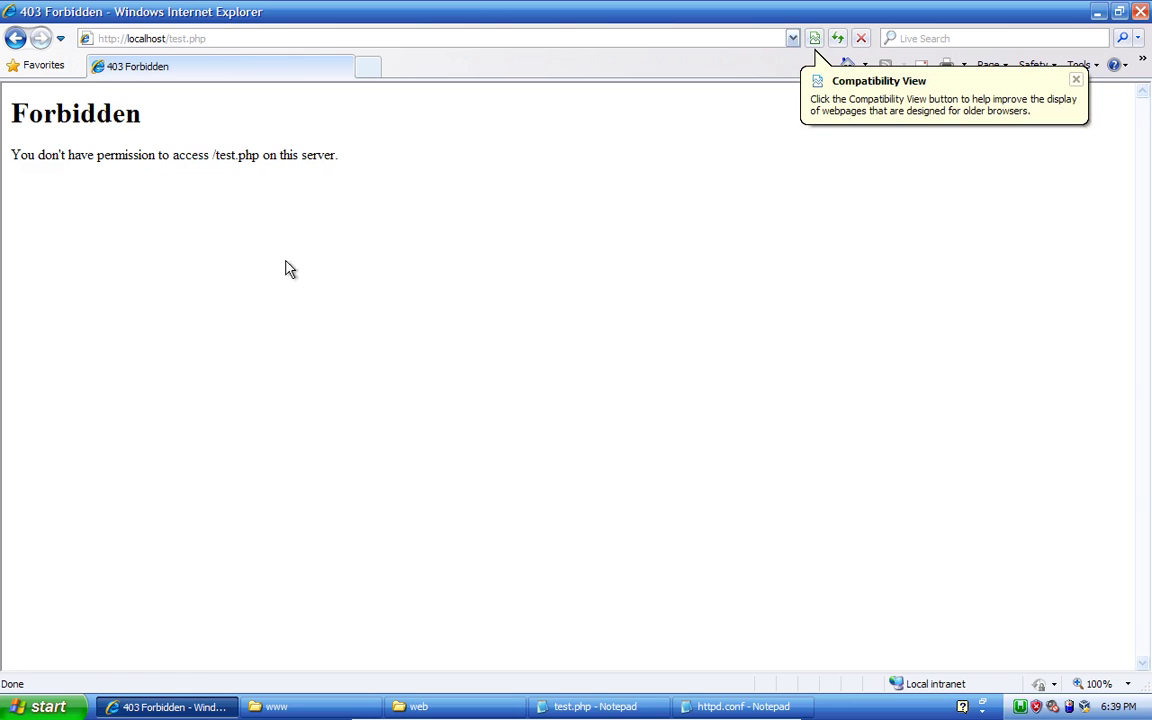
# Copy test.php from the www folder into the web folder on the desktop
pyautogui.click(352, 707)
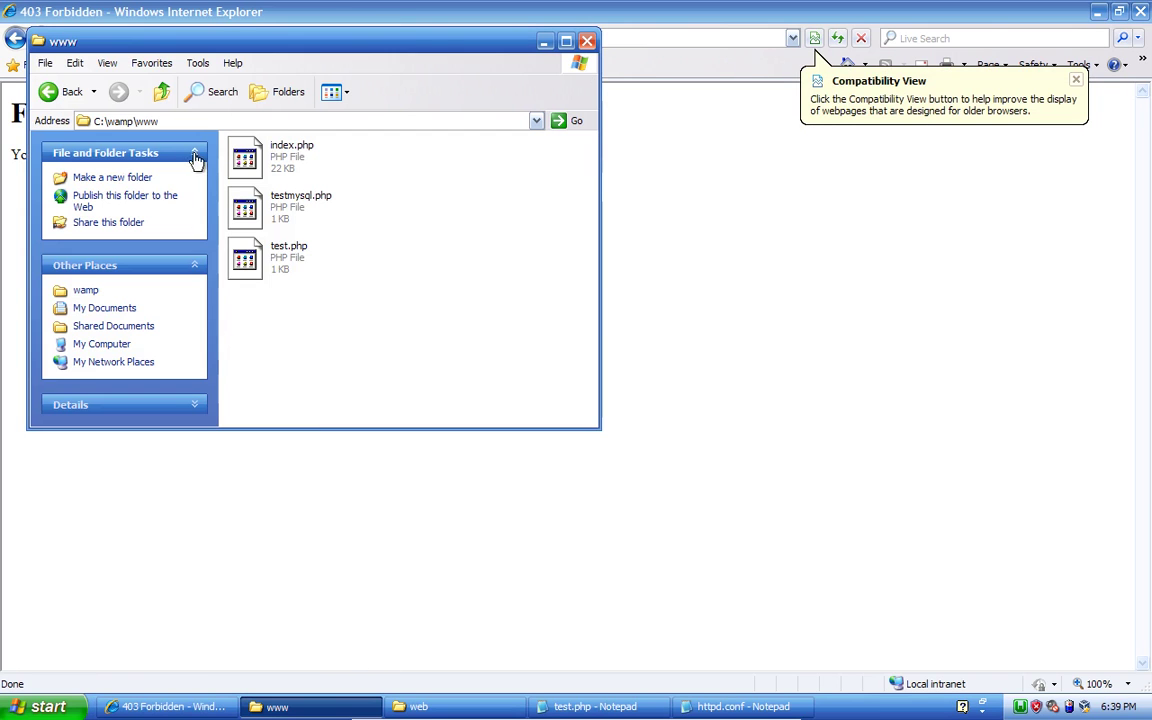
pyautogui.click(290, 257)
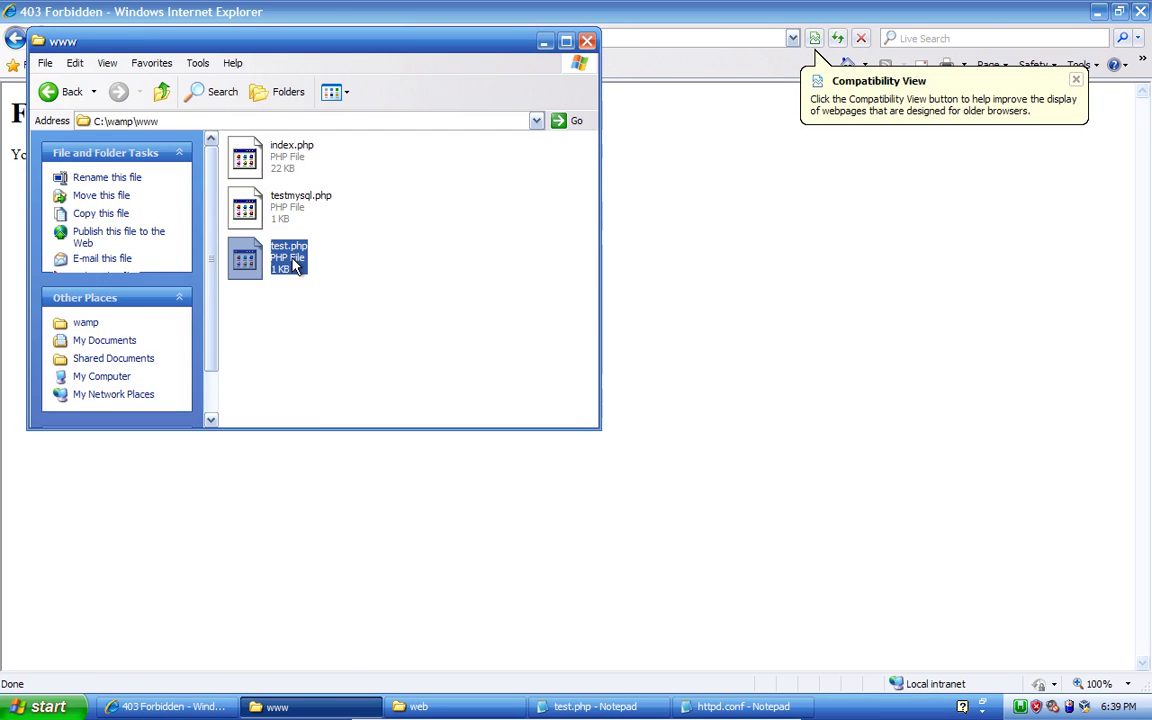
pyautogui.click(412, 707)
pyautogui.rightClick(352, 302)
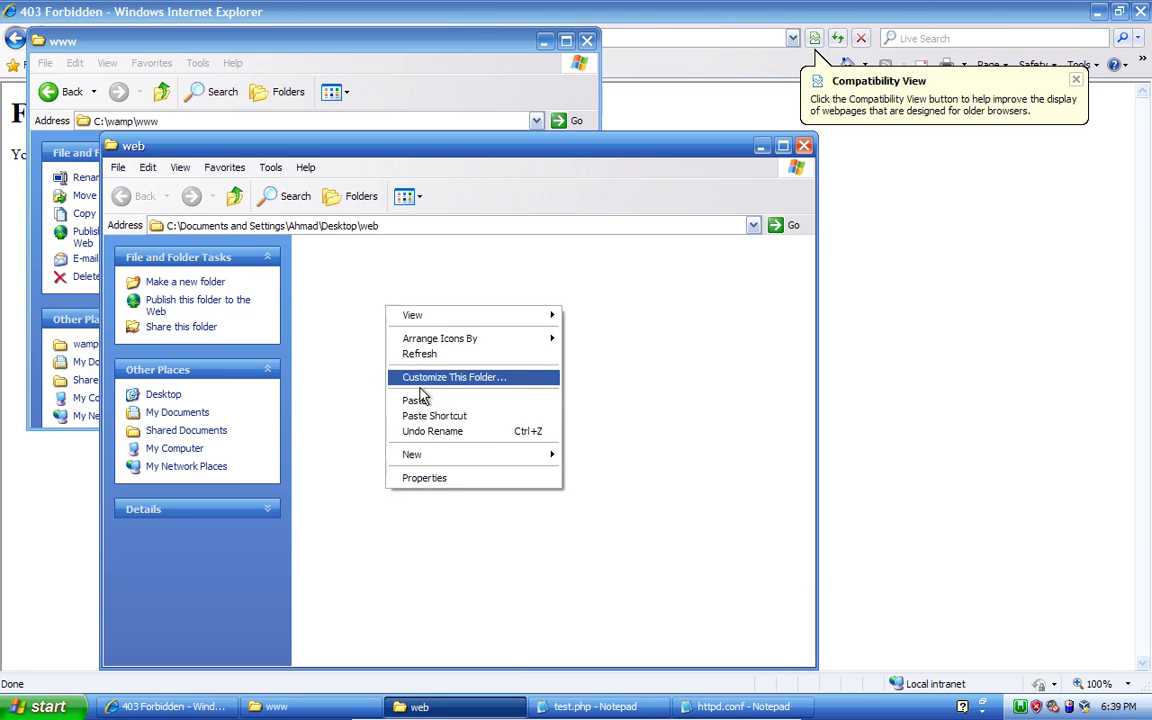
pyautogui.click(424, 400)
pyautogui.click(75, 495)
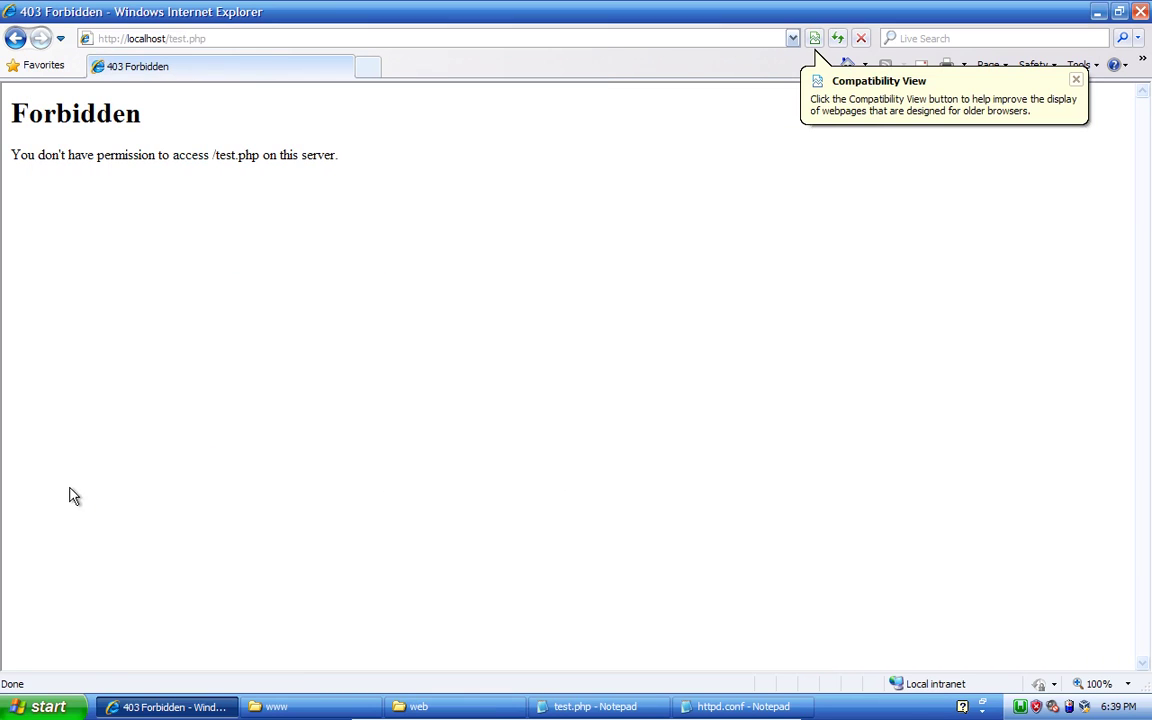
pyautogui.press('F5')
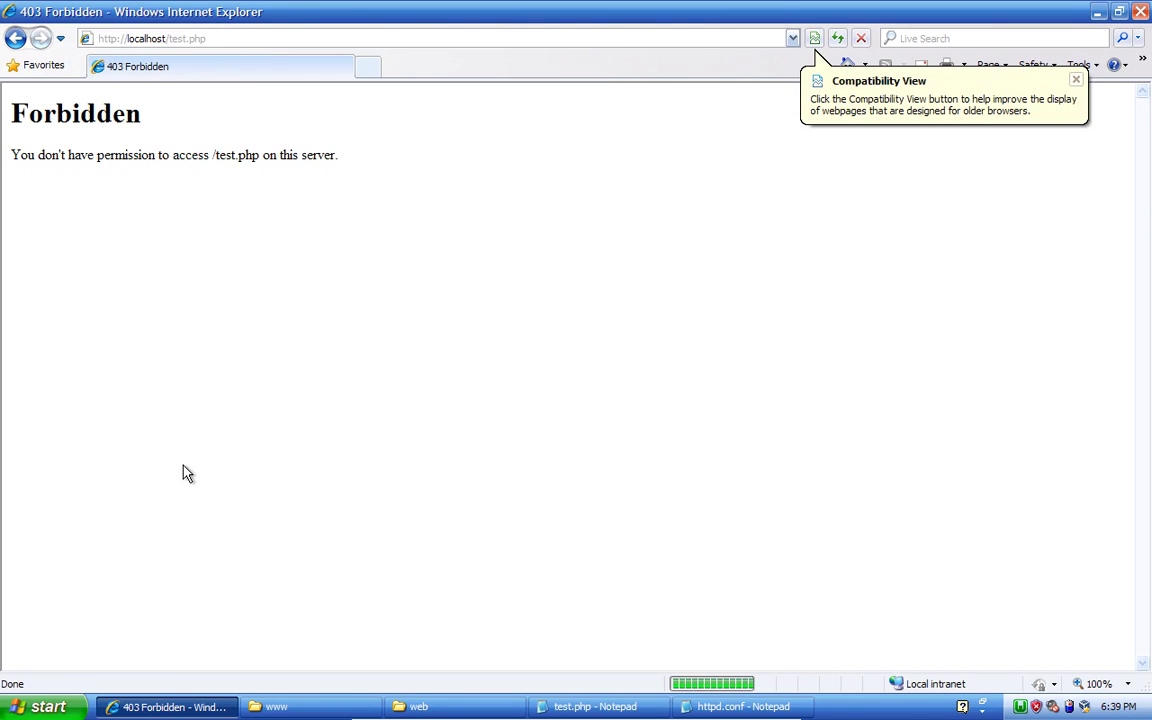
pyautogui.click(263, 38)
pyautogui.press('Return')
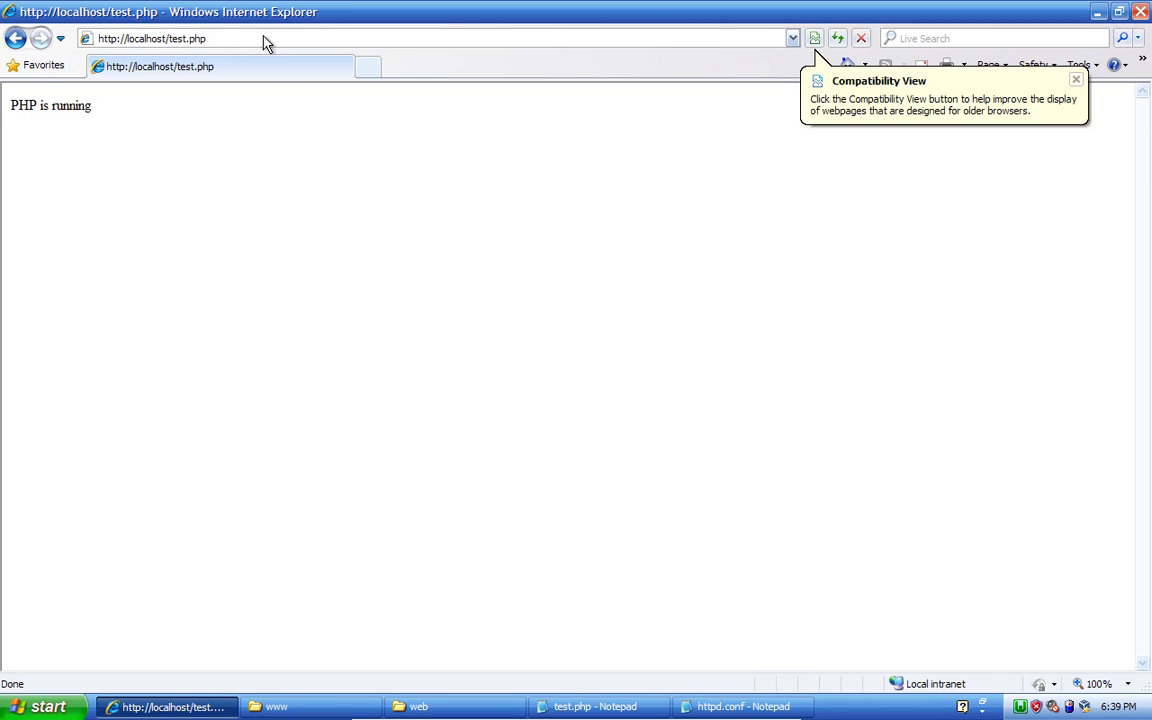
pyautogui.doubleClick(57, 110)
pyautogui.click(254, 242)
# Close the browser, both folder windows and httpd.conf, and move the web folder higher up on the desktop
pyautogui.click(1141, 11)
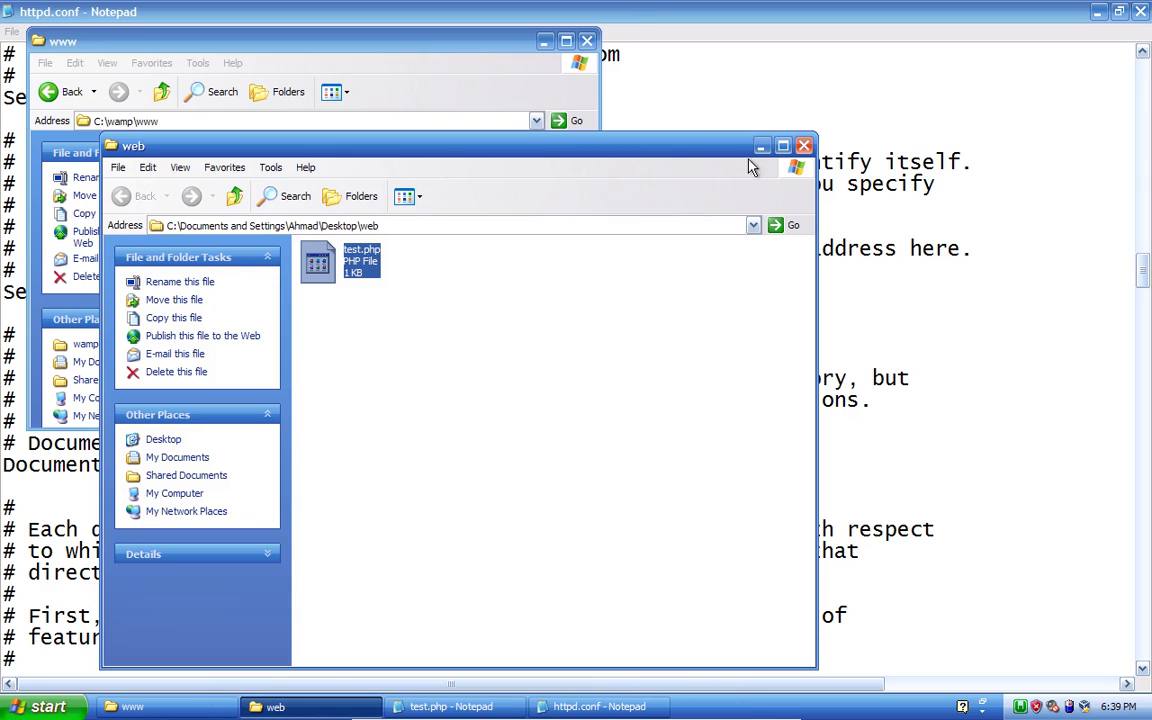
pyautogui.click(805, 147)
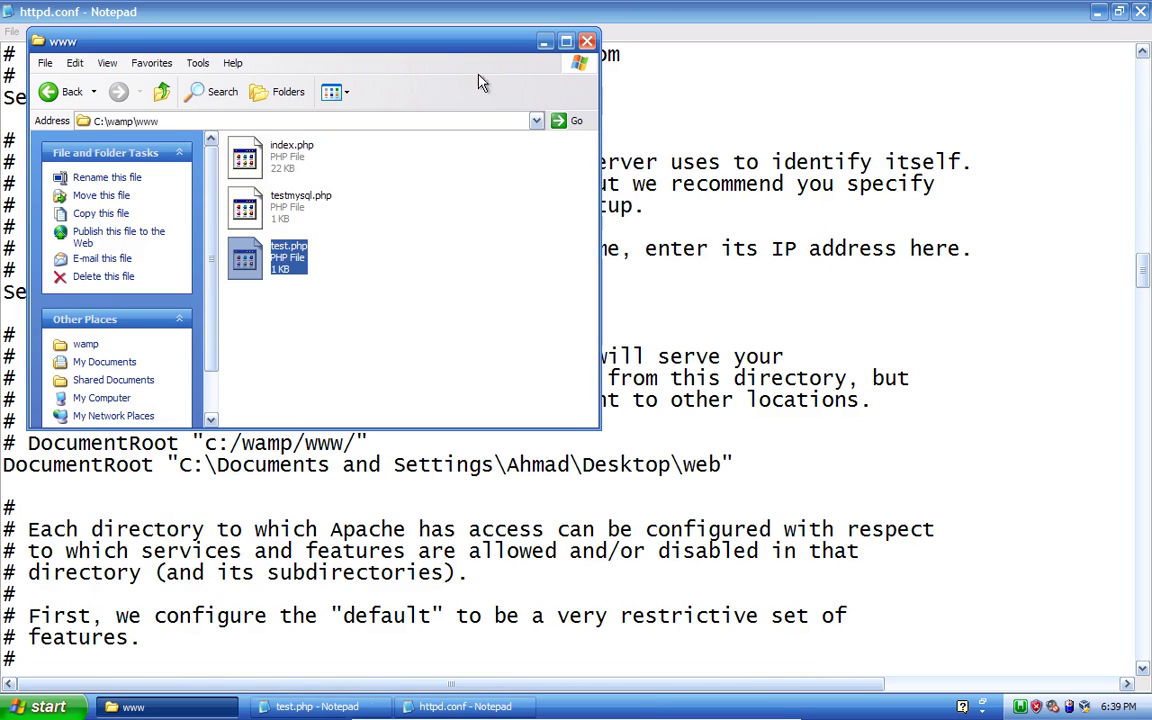
pyautogui.click(587, 41)
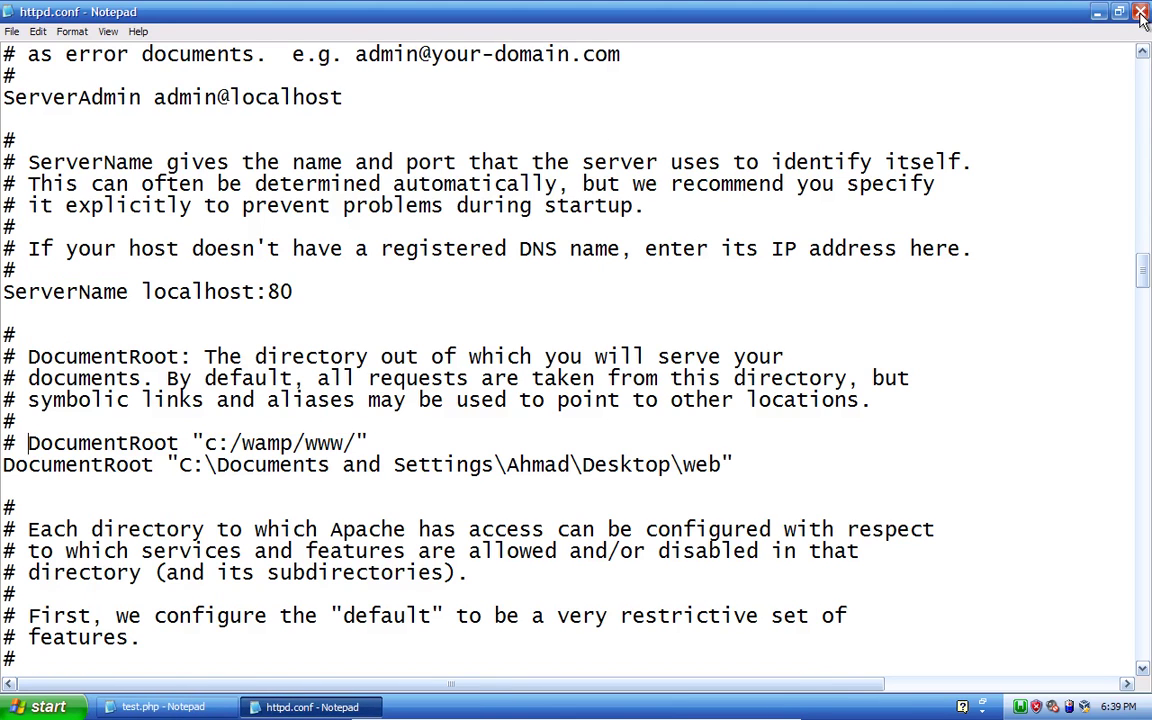
pyautogui.click(1141, 11)
pyautogui.moveTo(167, 228); pyautogui.dragTo(166, 93)
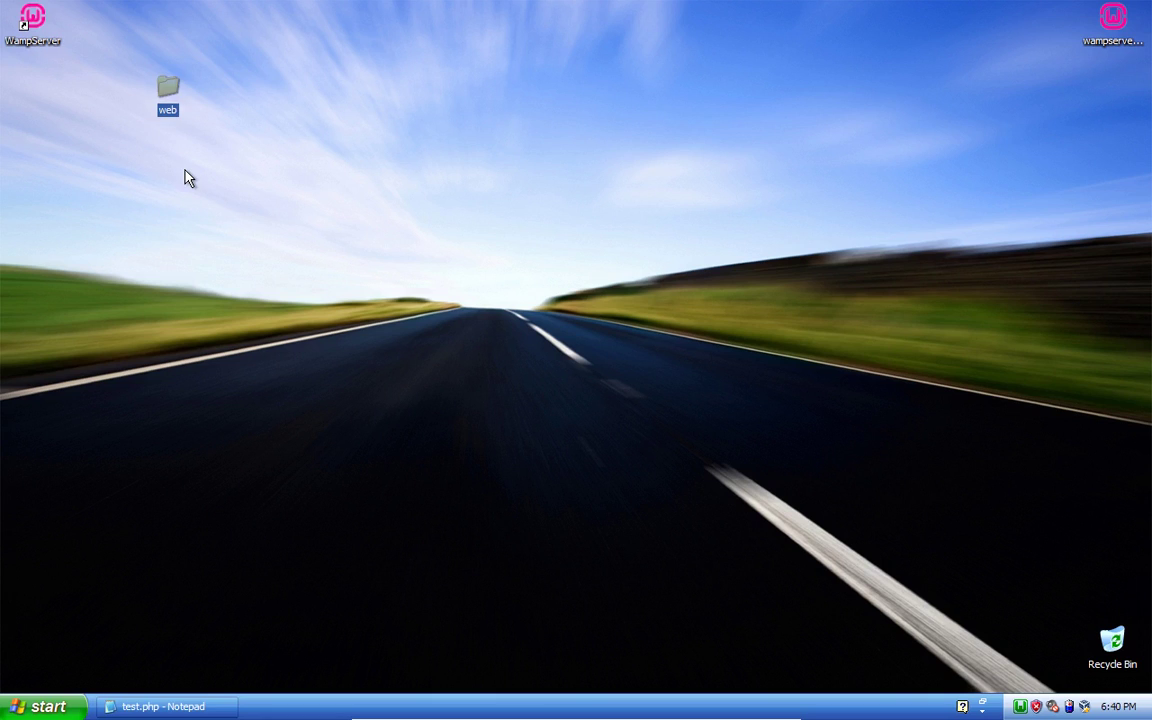